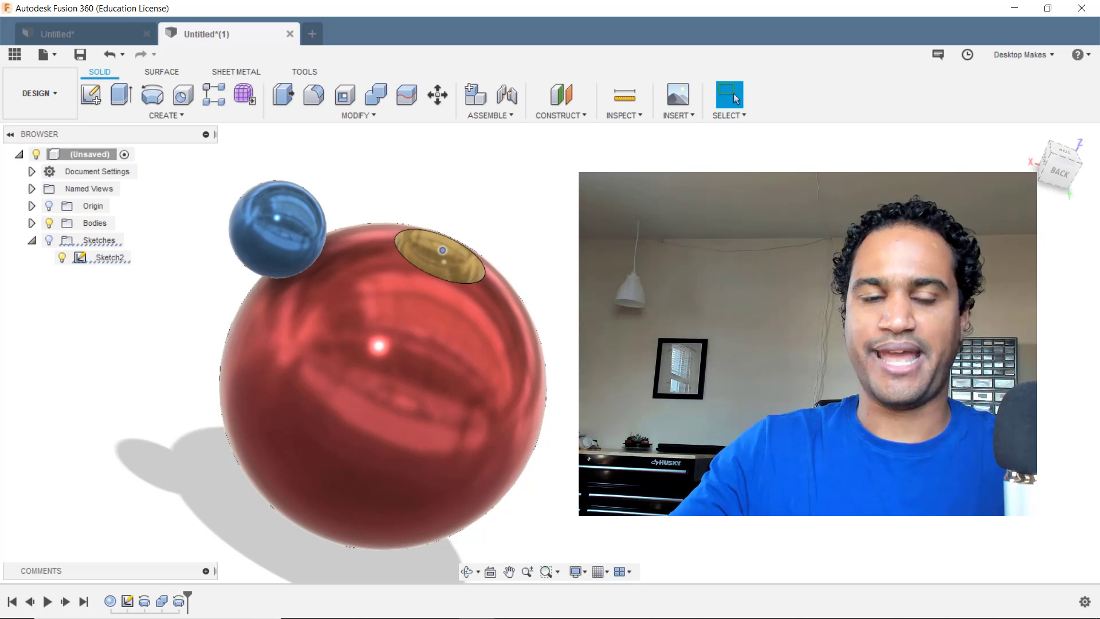
Make the red sphere see-through for a moment, then solid again.
left_click(347, 277)
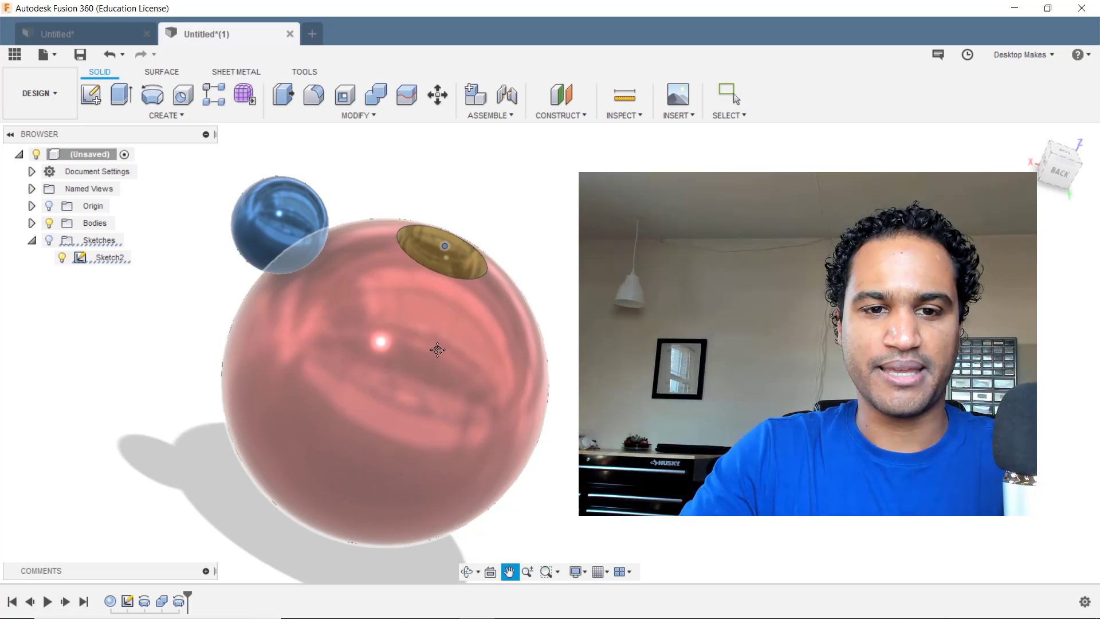
middle_click_drag(454, 351, 481, 390, "shift")
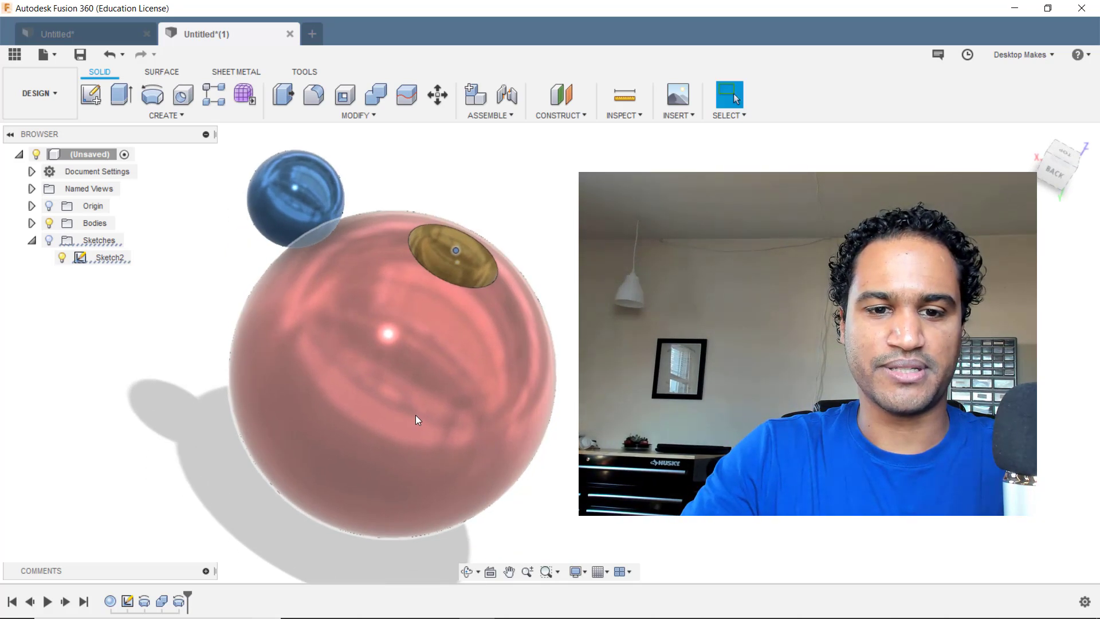
left_click(302, 187)
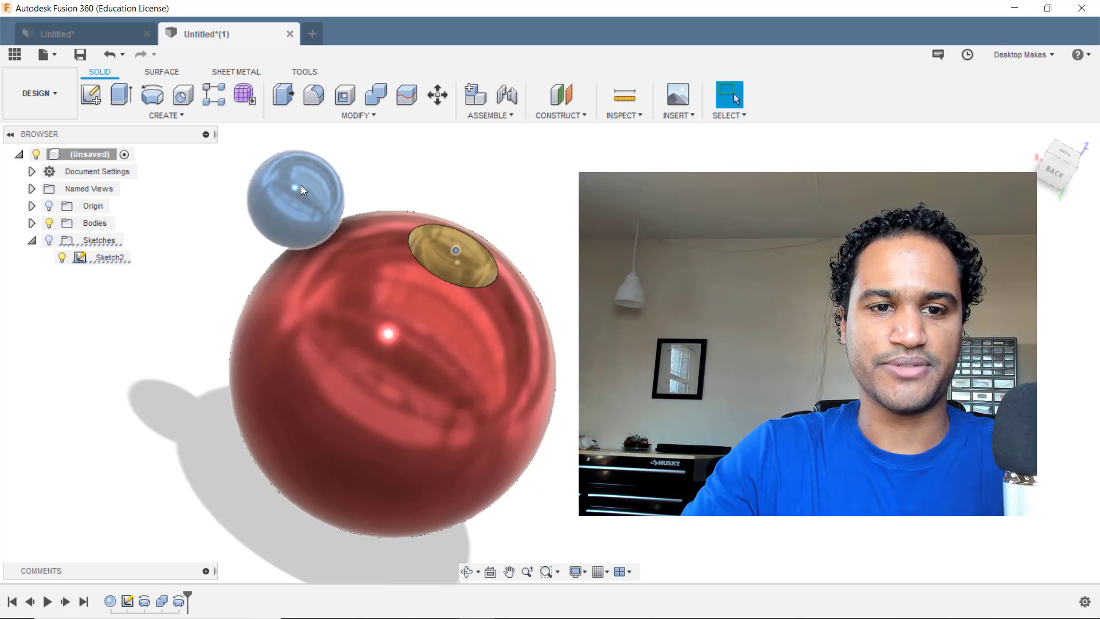
Show the sketches and slide the small blue sphere around the large one, keeping it tangent.
left_click(50, 240)
middle_click_drag(167, 312, 177, 295, "shift")
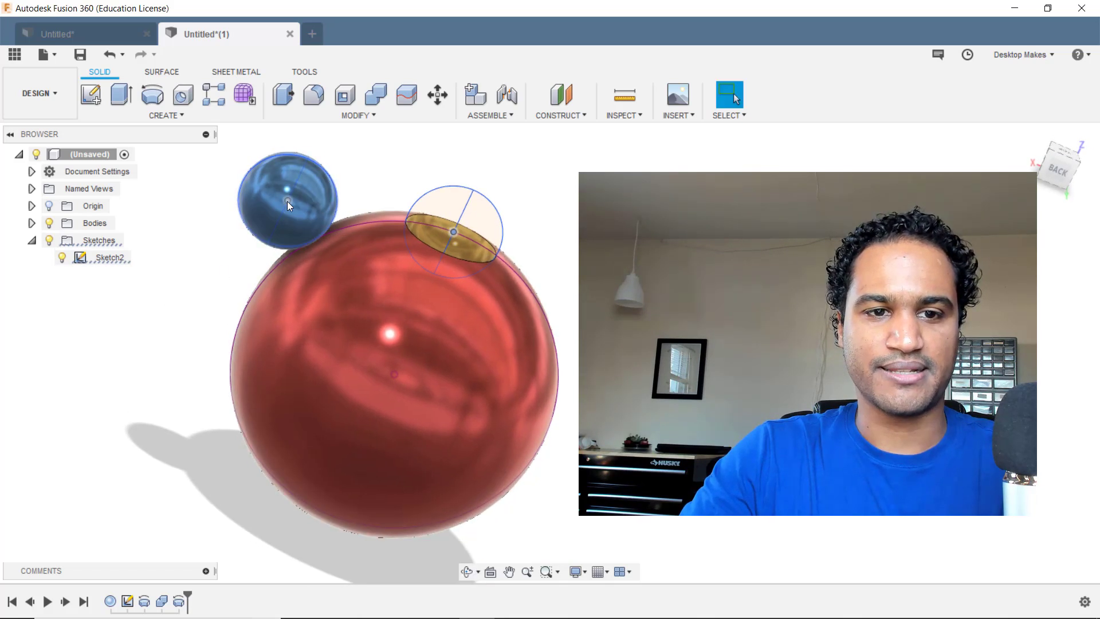
mouse_move(247, 252)
middle_mouse_down("shift")
mouse_move(189, 351)
mouse_move(208, 291)
middle_mouse_up("shift")
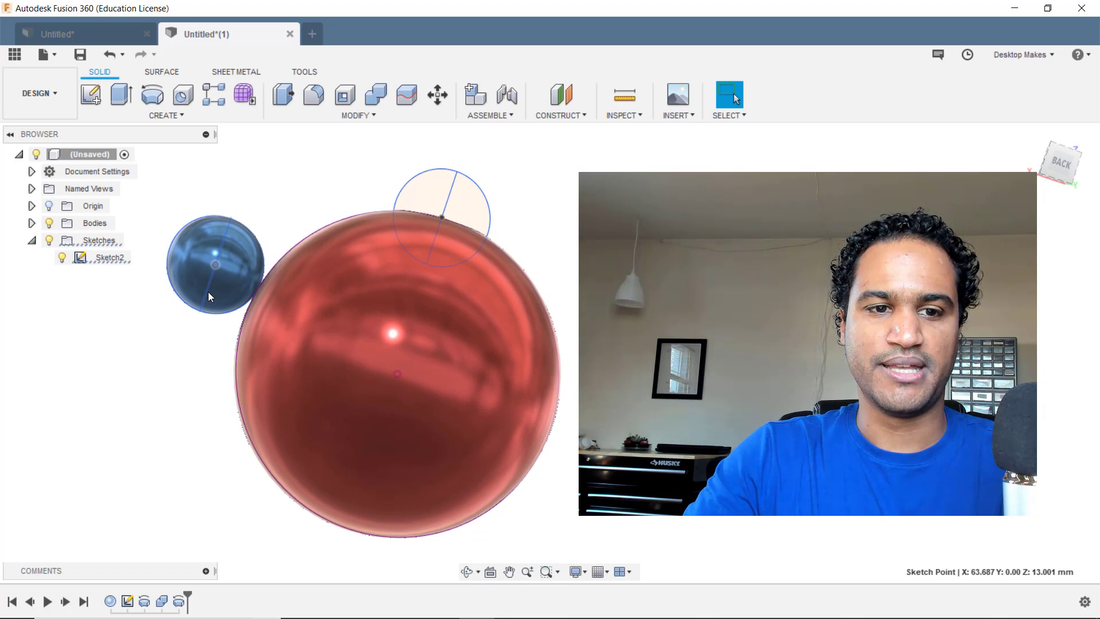
mouse_move(216, 267)
left_mouse_down()
mouse_move(221, 351)
mouse_move(253, 424)
mouse_move(214, 473)
mouse_move(223, 503)
mouse_move(221, 246)
mouse_move(264, 206)
left_mouse_up()
Bring the hole's sketch circle into view and slide the hole toward the sphere's top.
left_click_drag(263, 255, 222, 290)
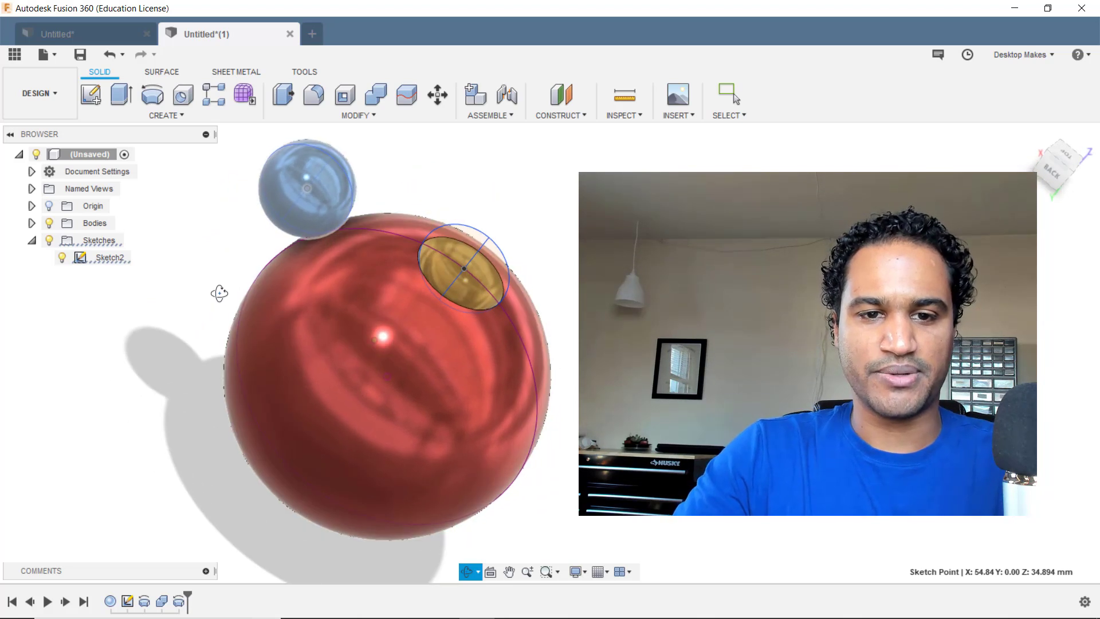
key("Escape")
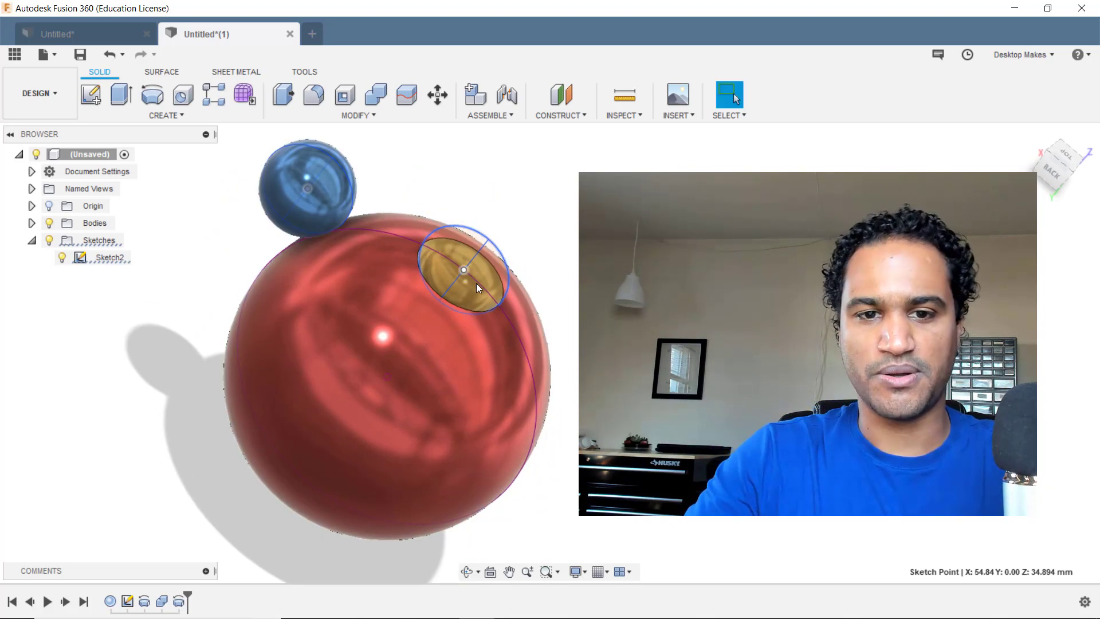
scroll(469, 281, "up", 2)
middle_click_drag(485, 253, 504, 307)
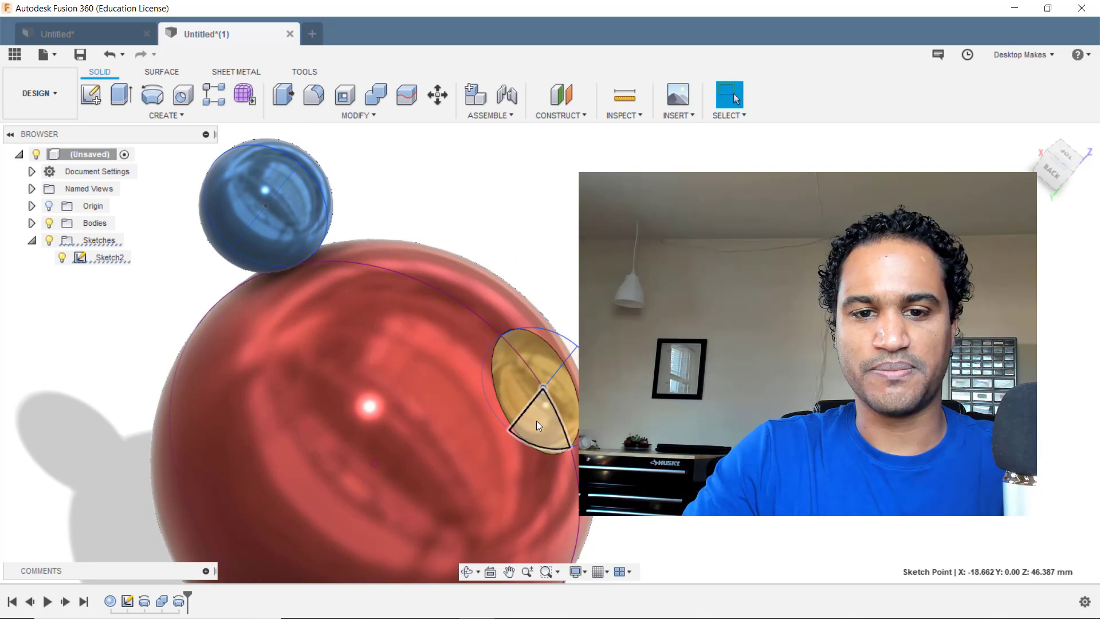
middle_click_drag(537, 421, 538, 272, "shift")
scroll(545, 255, "down", 2)
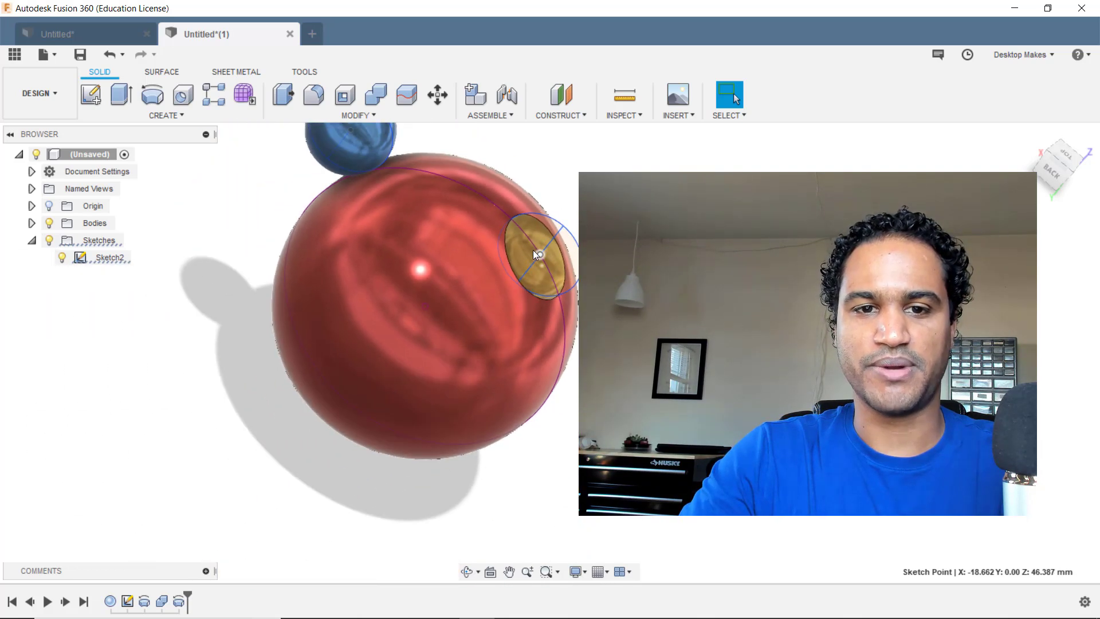
mouse_move(534, 250)
left_mouse_down()
mouse_move(444, 208)
mouse_move(445, 179)
mouse_move(316, 221)
left_mouse_up()
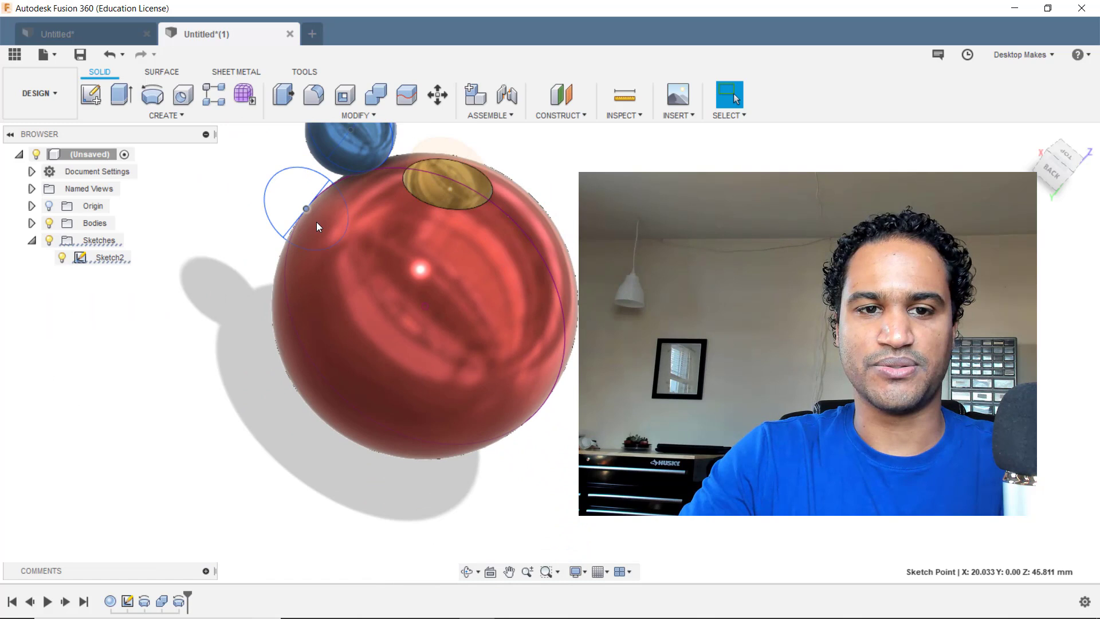
Move the hole to the sphere's centre-right, viewed with the blue sphere on top.
mouse_move(317, 222)
middle_mouse_down("shift")
mouse_move(412, 243)
mouse_move(403, 276)
mouse_move(299, 311)
mouse_move(246, 356)
mouse_move(282, 374)
middle_mouse_up("shift")
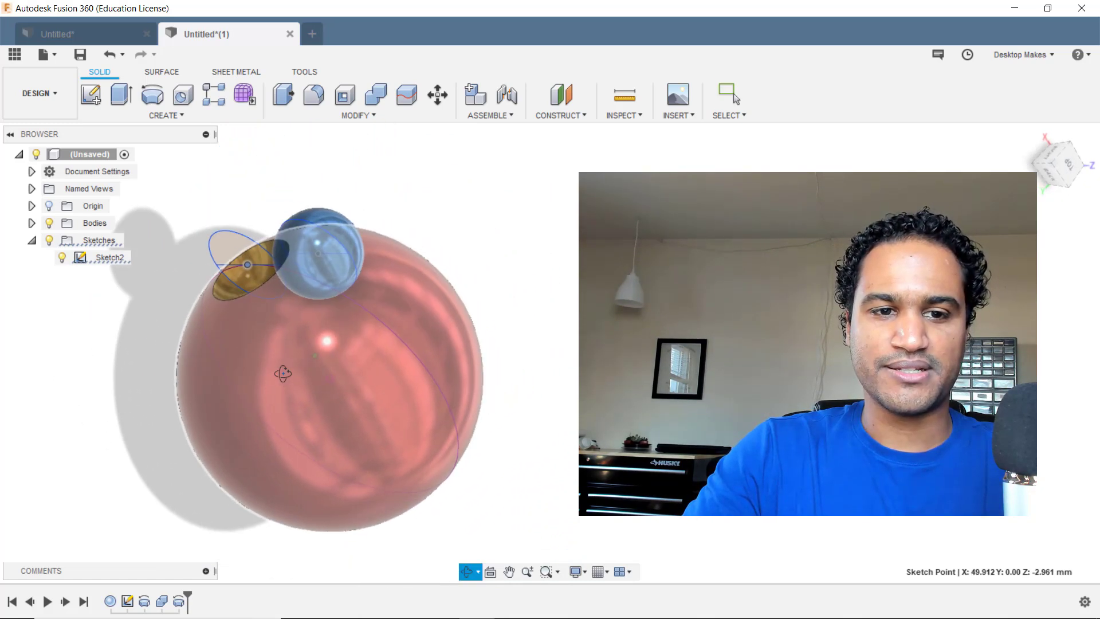
mouse_move(248, 263)
left_mouse_down()
mouse_move(372, 331)
mouse_move(397, 365)
left_mouse_up()
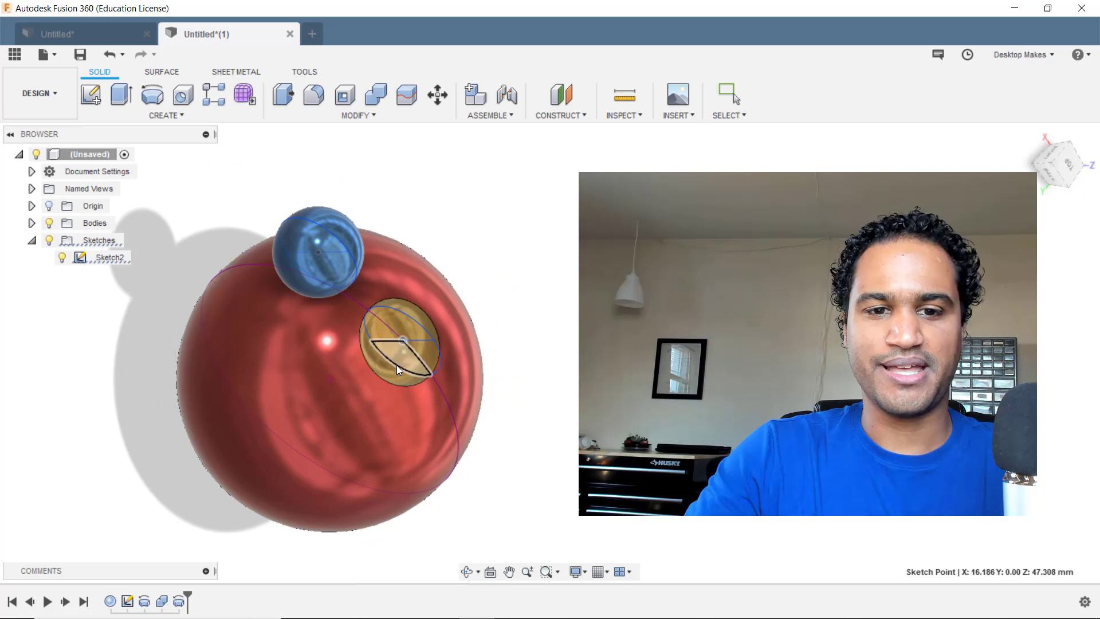
mouse_move(397, 366)
middle_mouse_down("shift")
mouse_move(510, 319)
mouse_move(575, 317)
middle_mouse_up("shift")
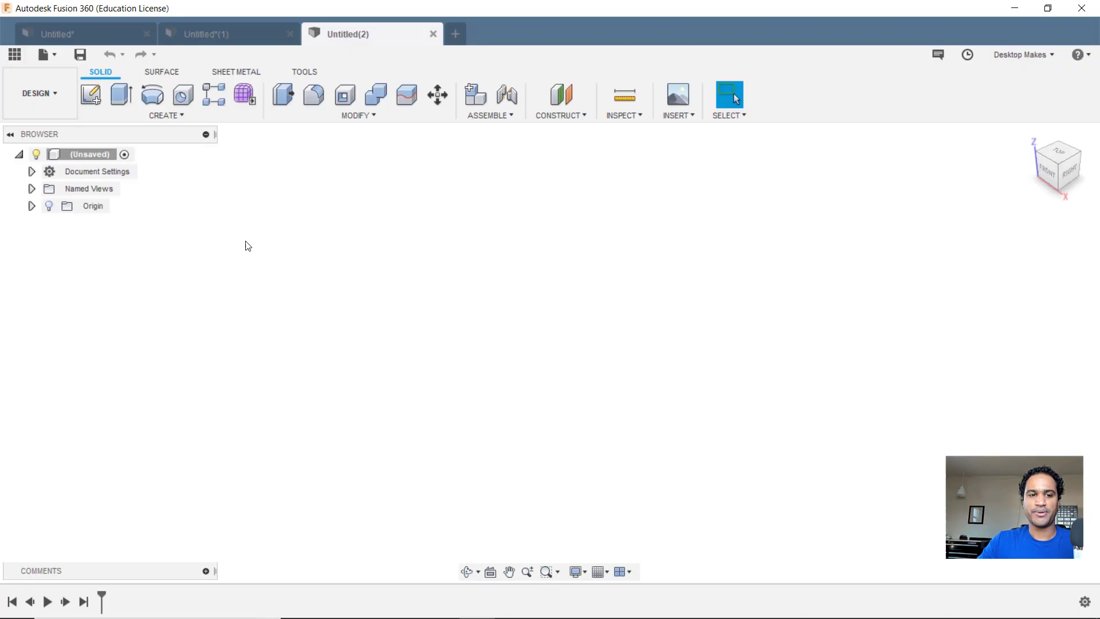
Add a Sphere feature centred on the origin with a 105 mm diameter.
left_click(173, 117)
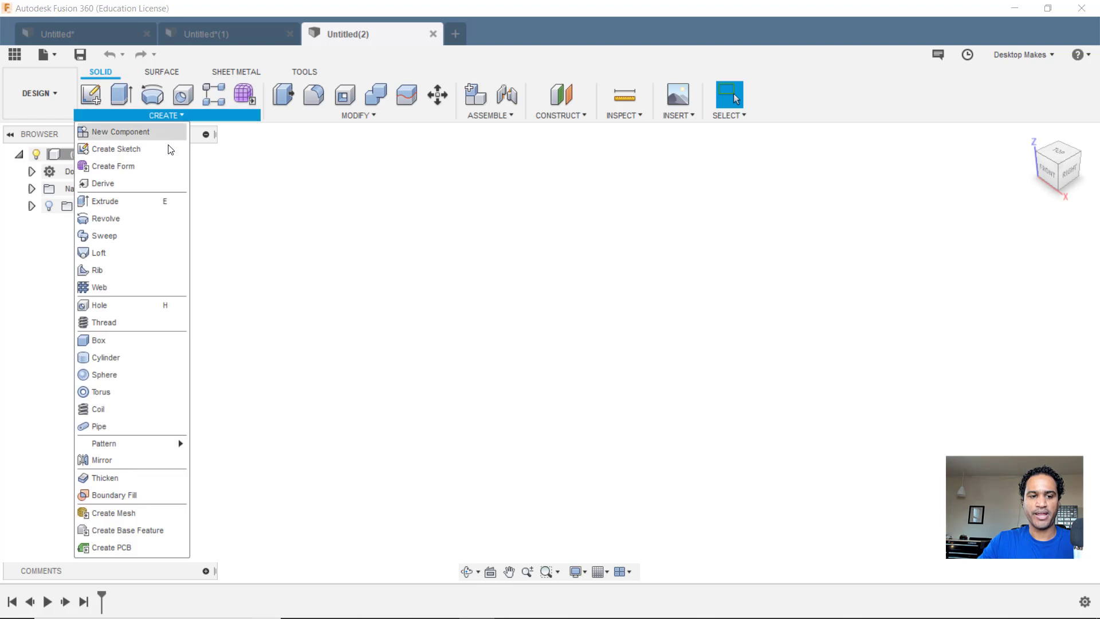
left_click(146, 375)
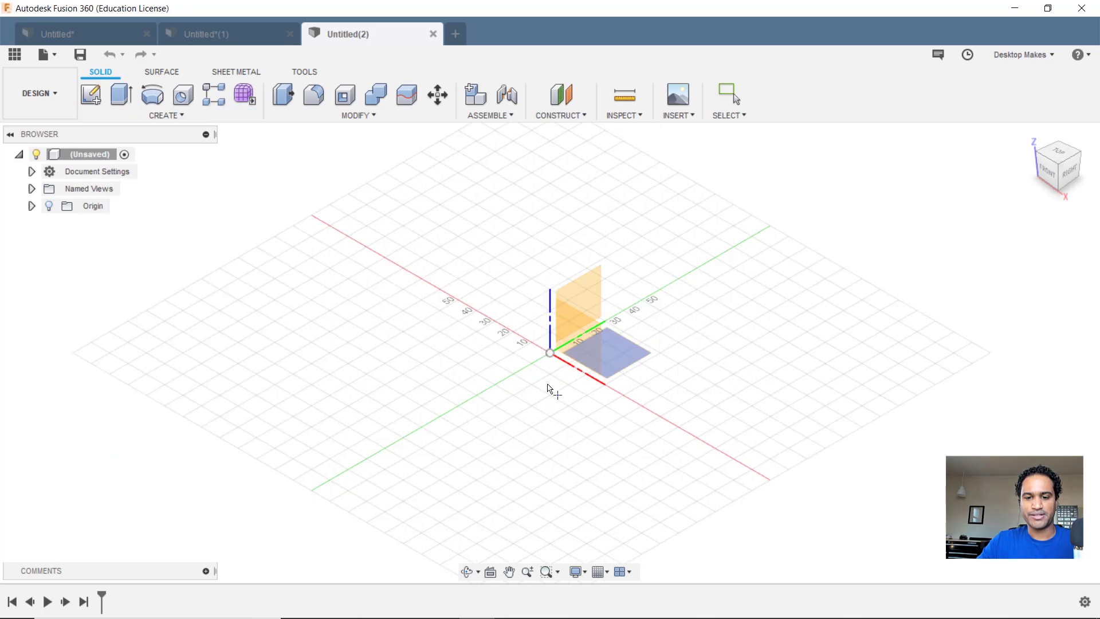
left_click(583, 343)
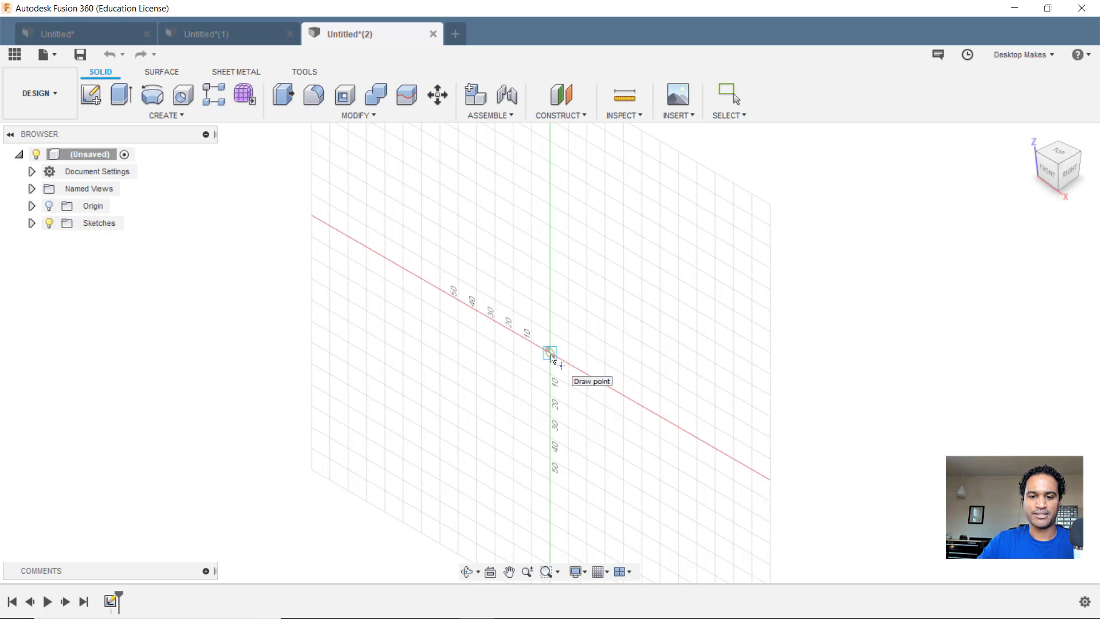
left_click(551, 351)
left_click_drag(580, 333, 660, 288)
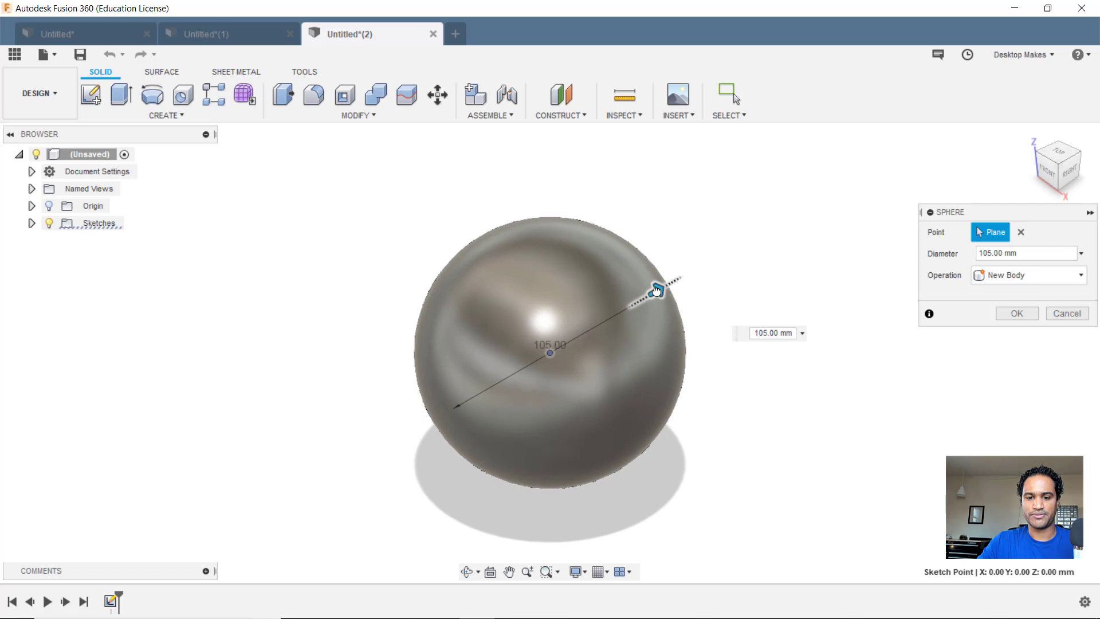
left_click(1016, 313)
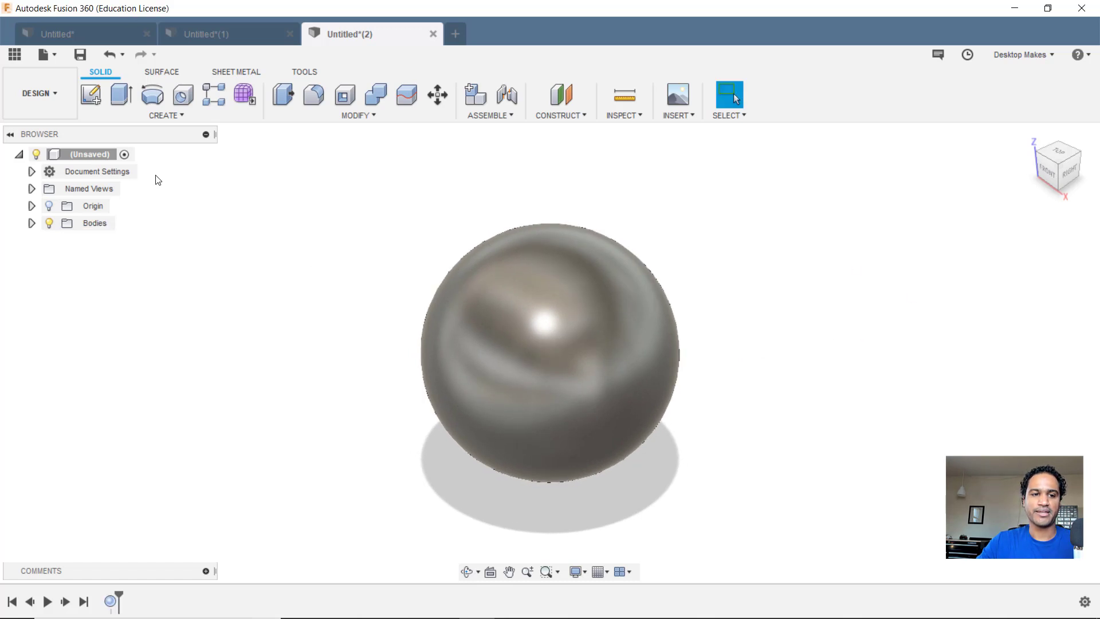
Sketch on the front plane and project the sphere's silhouette into it as a circle.
left_click(90, 94)
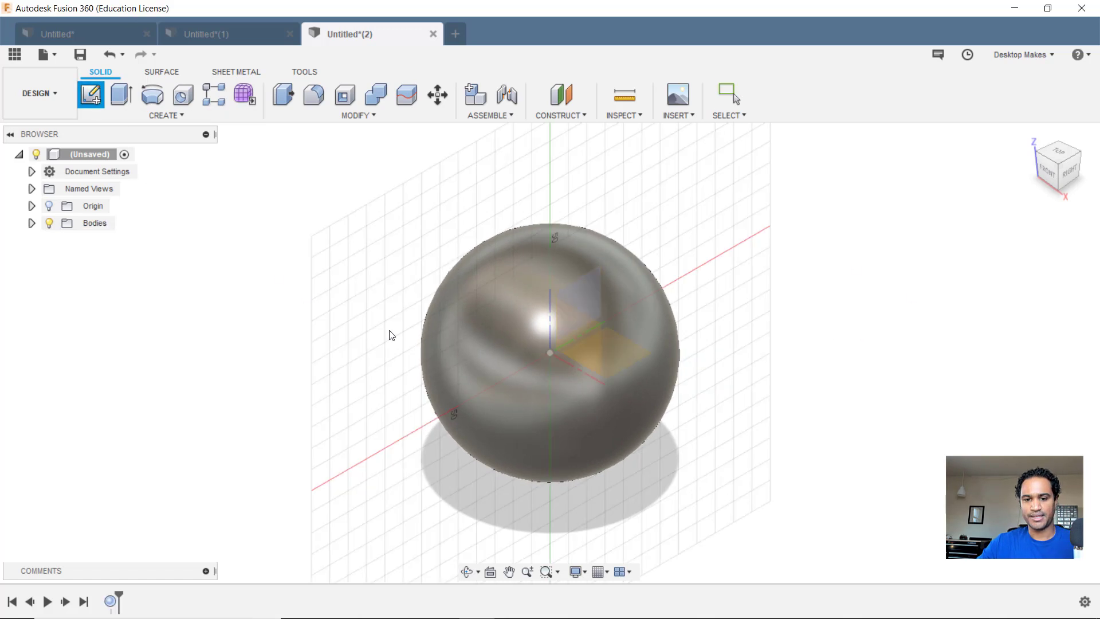
left_click(572, 340)
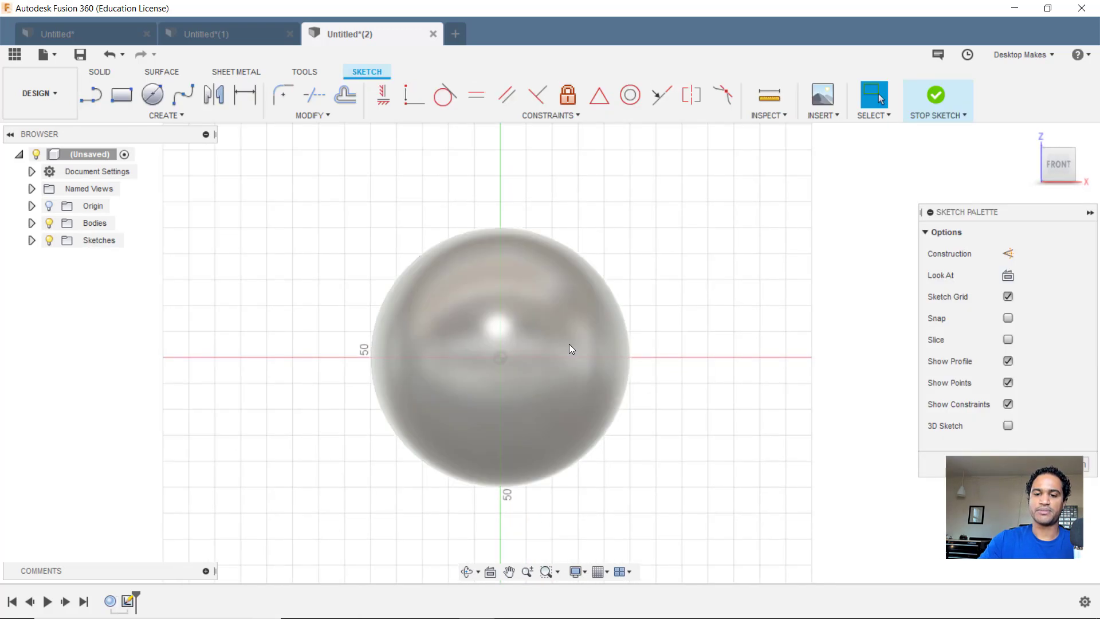
key("p")
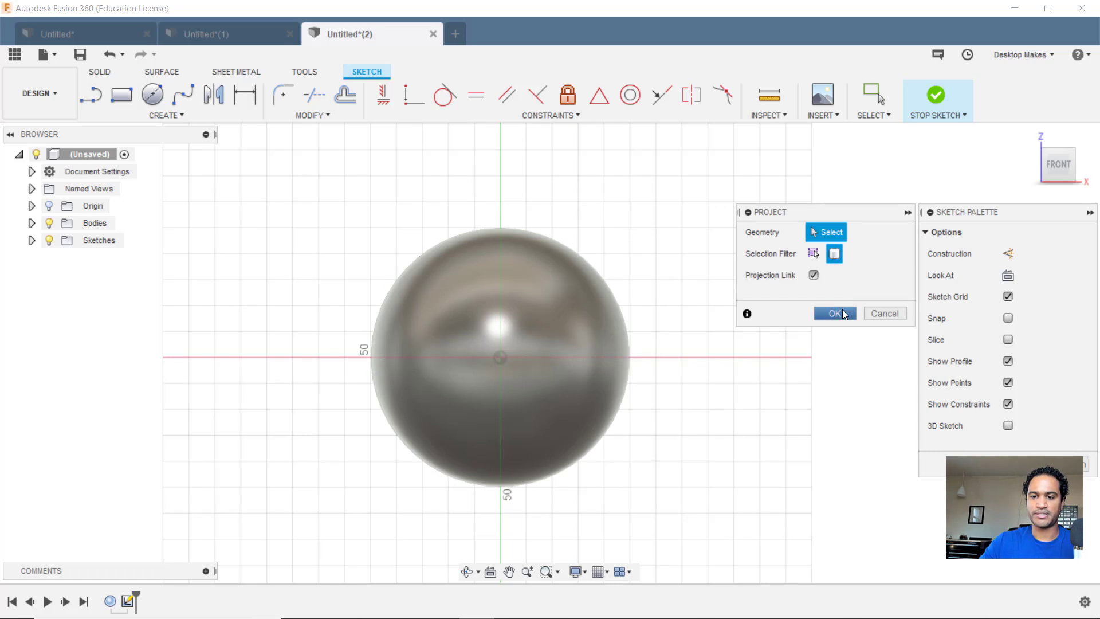
left_click(568, 349)
left_click(835, 313)
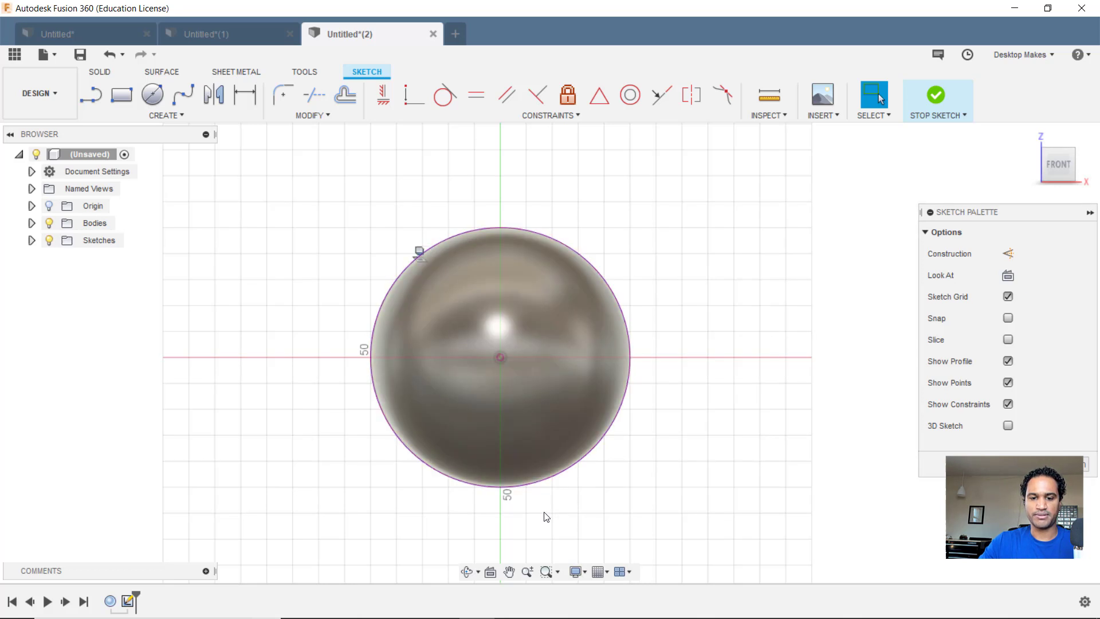
Hide the sphere body and draw a 30 mm diameter circle to the upper right.
left_click(49, 223)
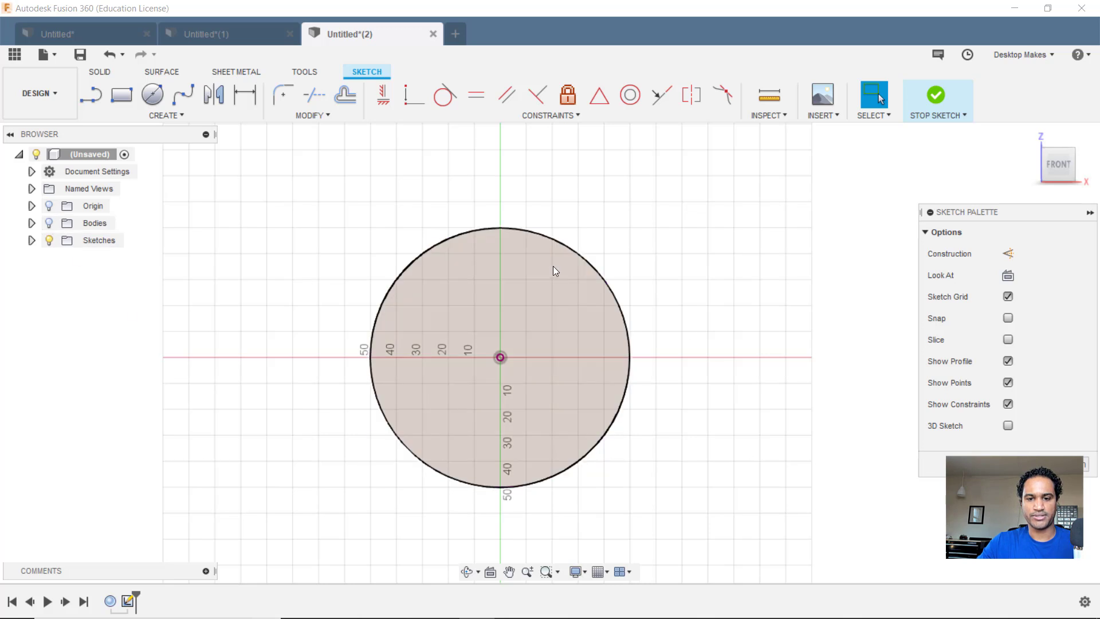
scroll(659, 338, "up", 3)
middle_click_drag(680, 302, 628, 355)
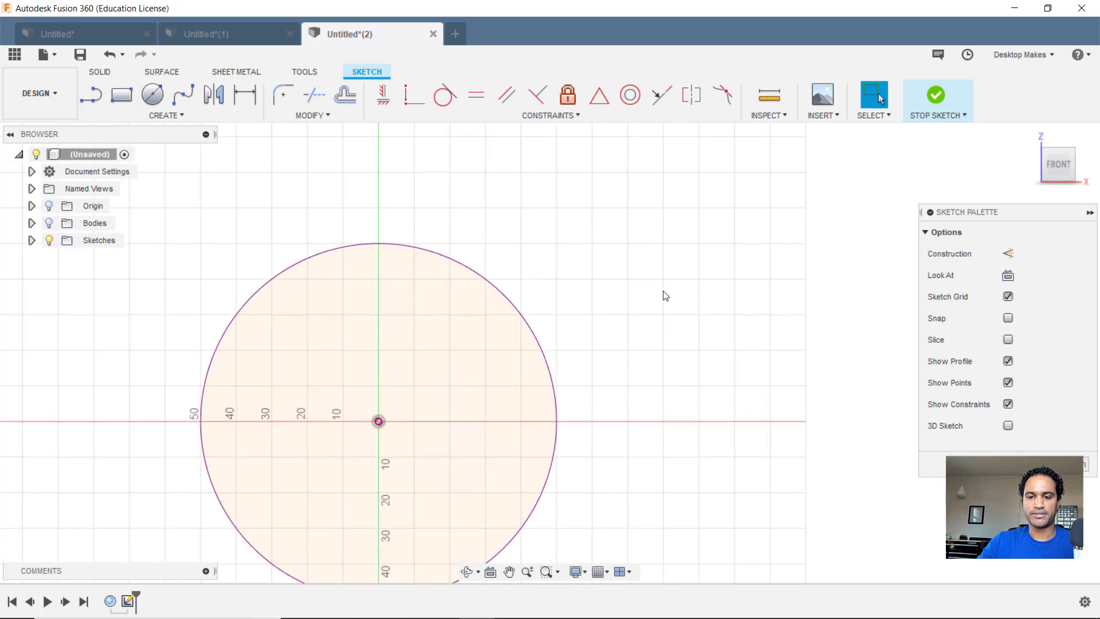
key("c")
left_click(668, 274)
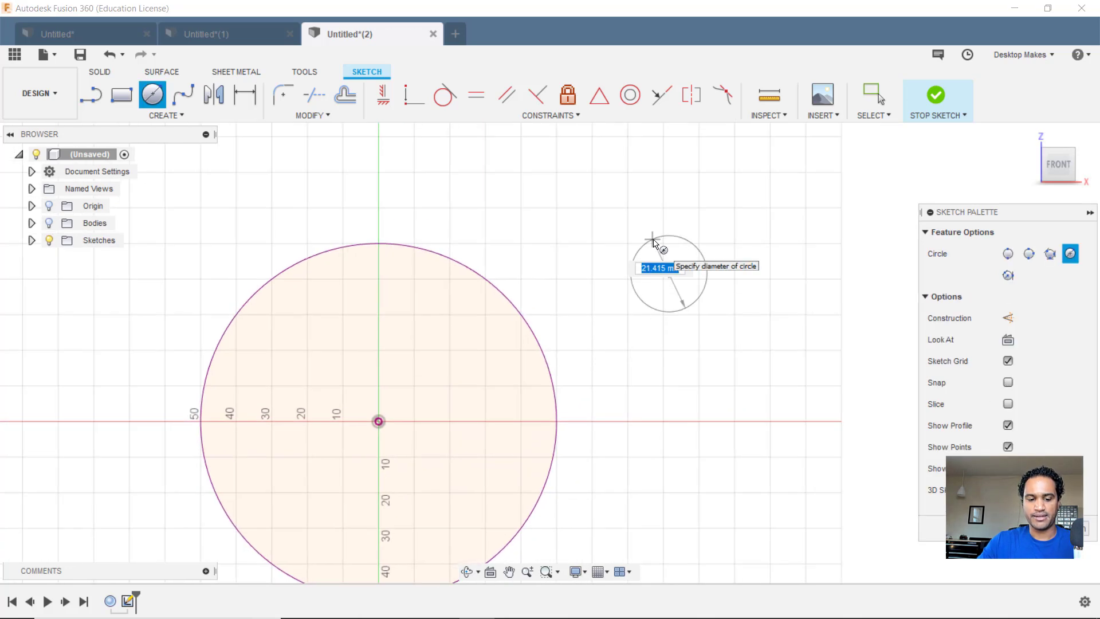
type("30")
key("Return")
key("Escape")
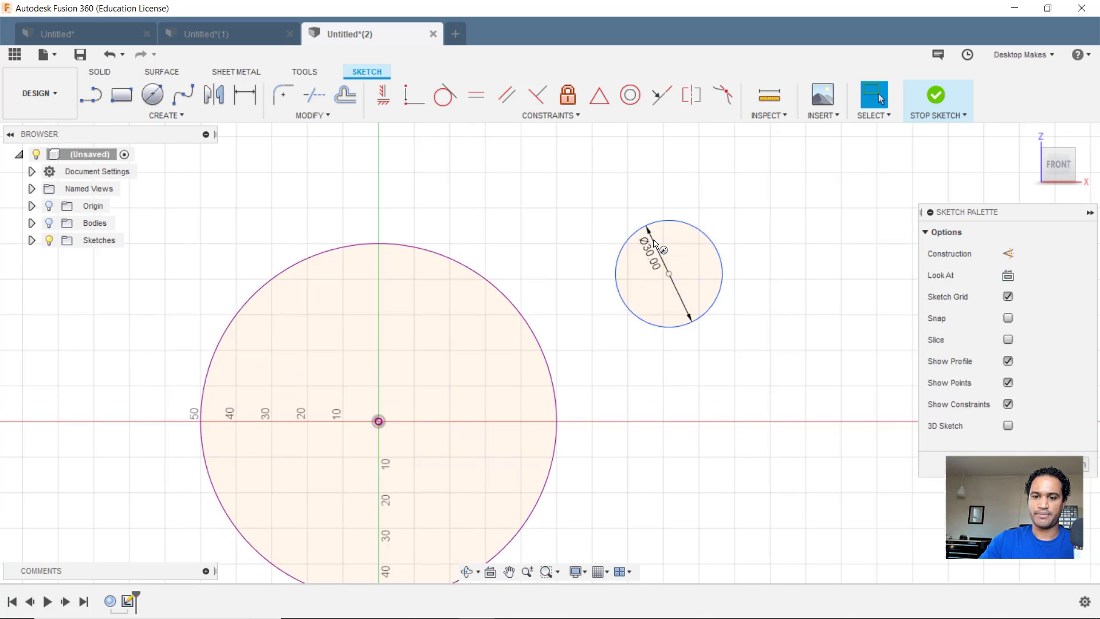
Draw a vertical line and constrain its midpoint to the small circle's centre.
key("l")
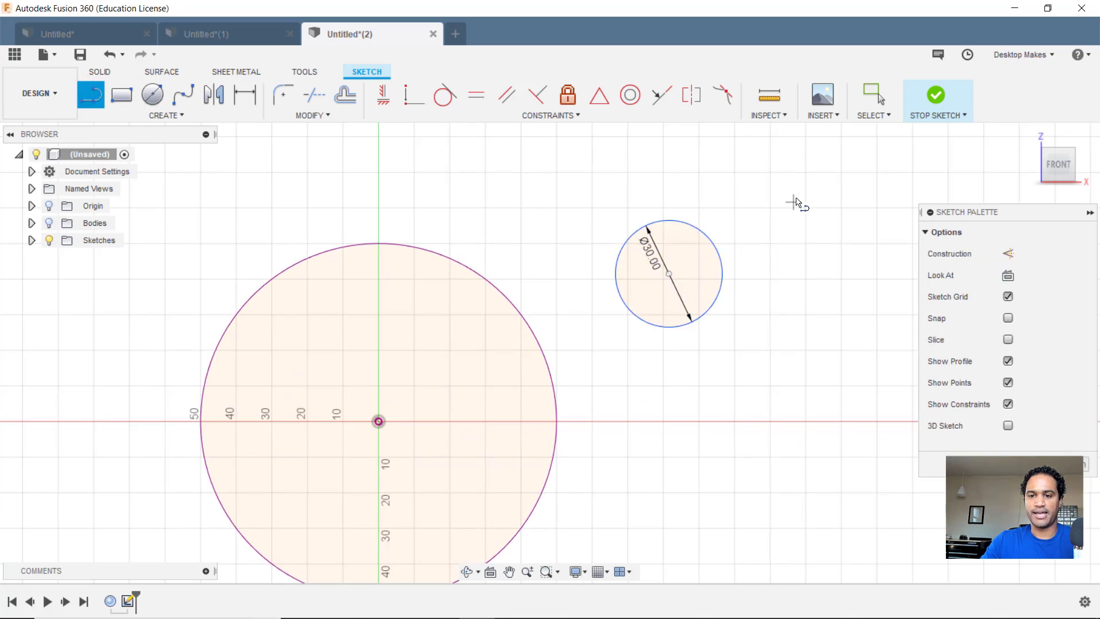
left_click(796, 196)
left_click(795, 330)
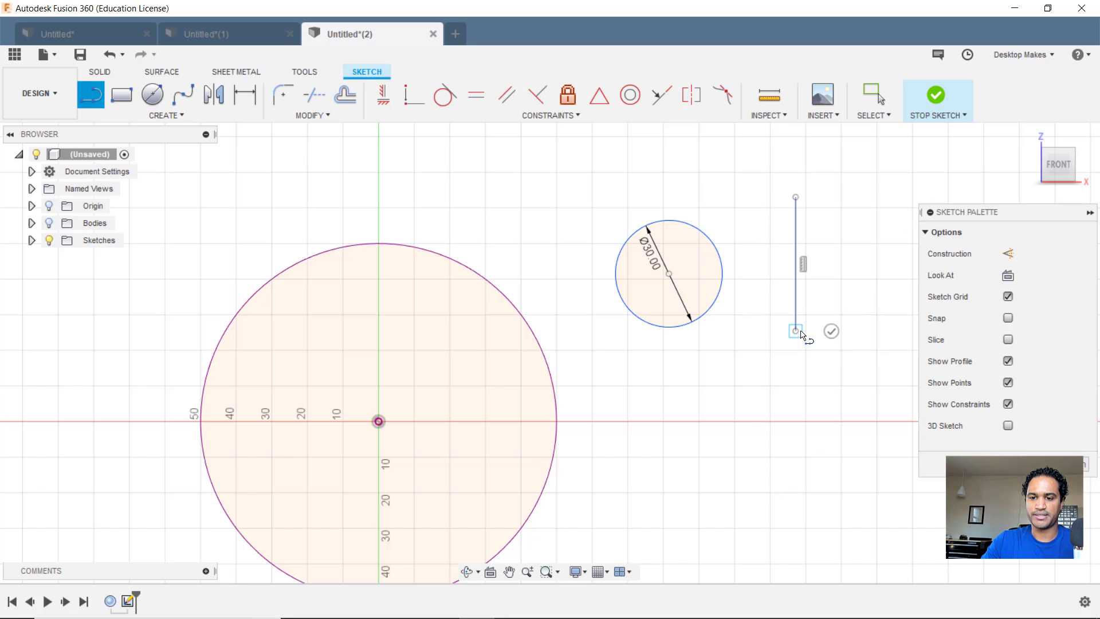
key("Escape")
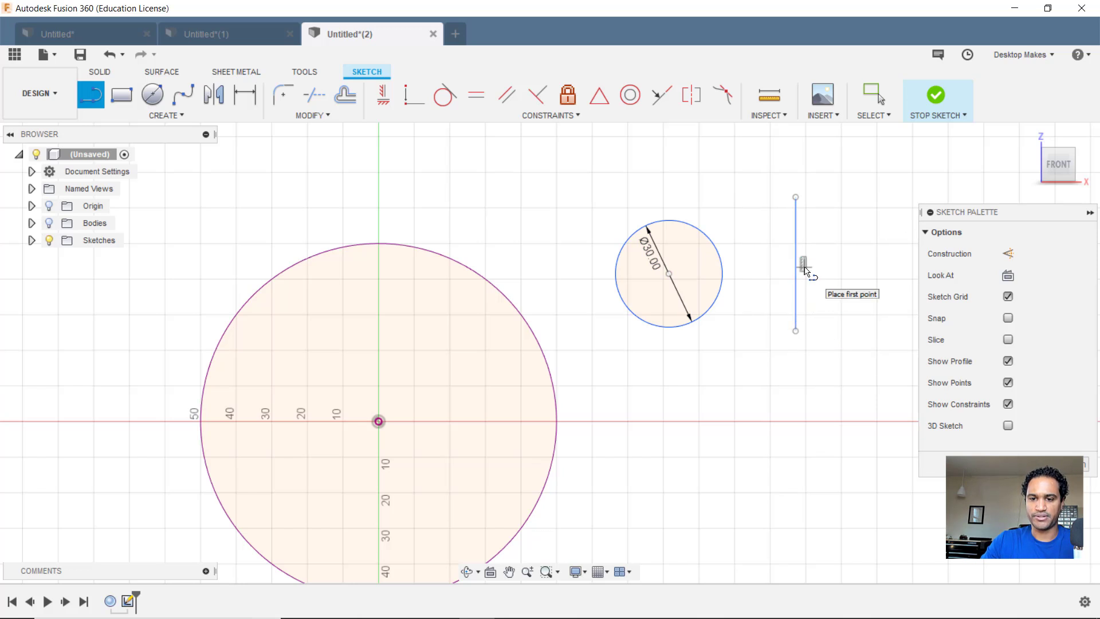
key("Escape")
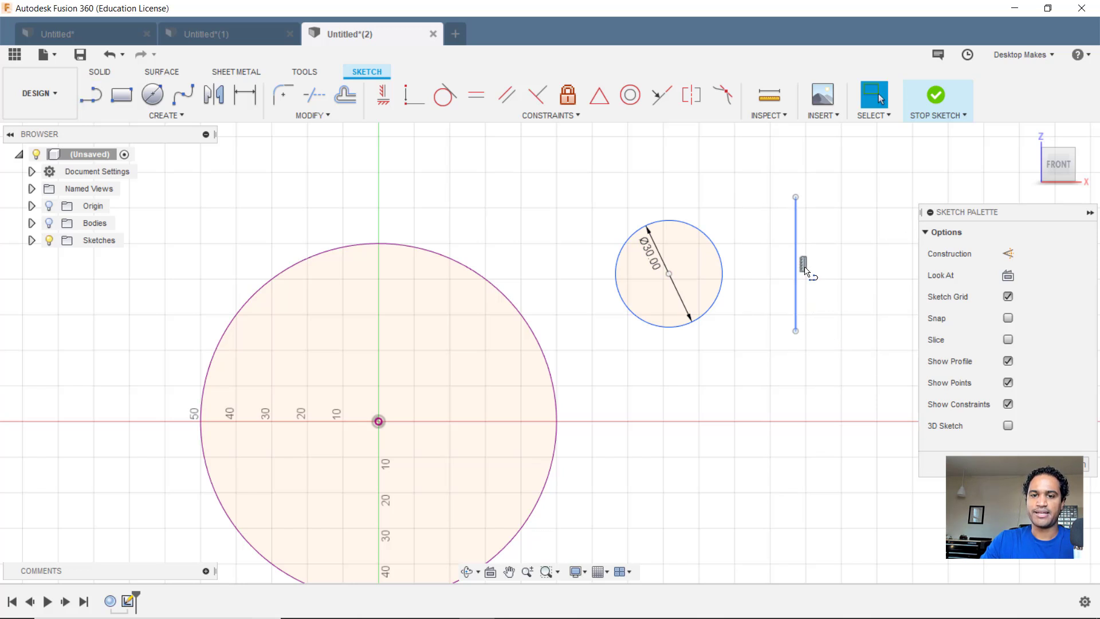
left_click(600, 102)
left_click(796, 228)
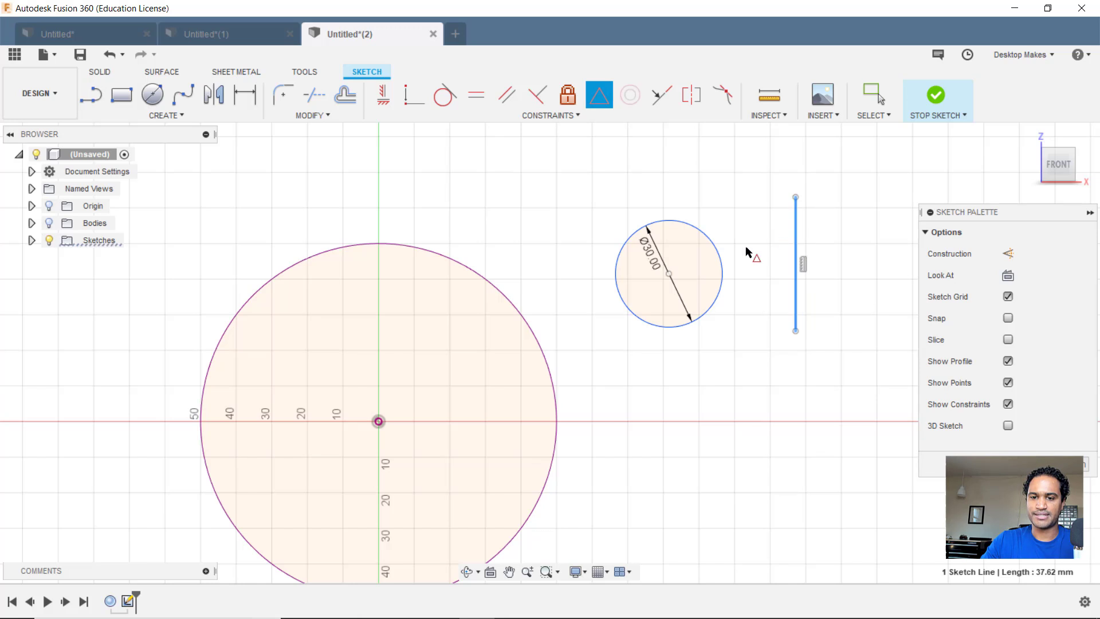
left_click(669, 275)
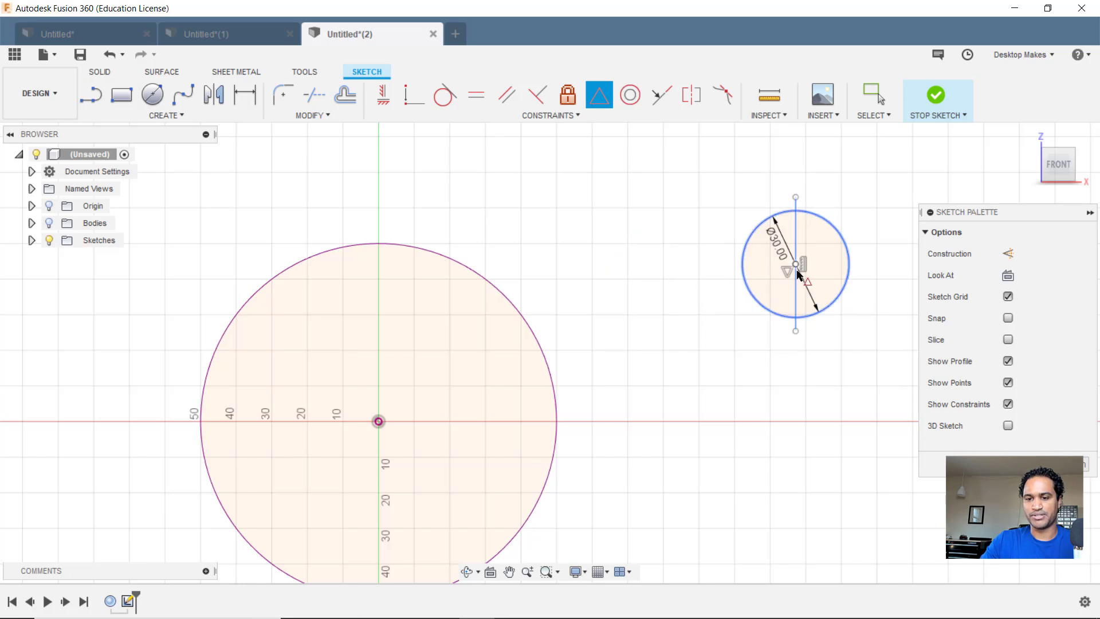
key("Escape")
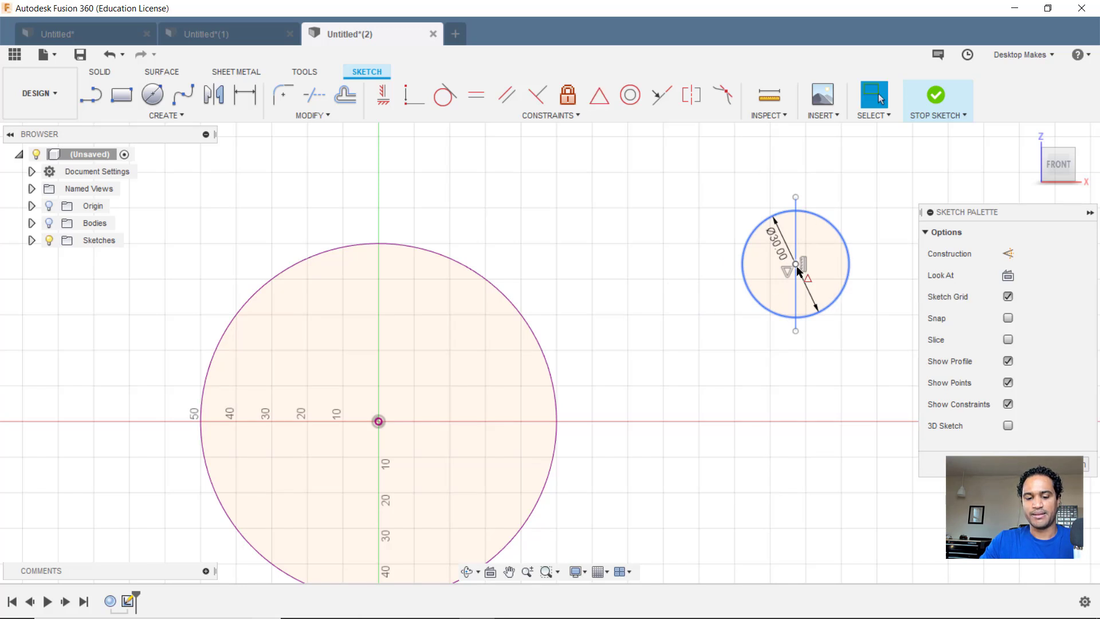
Trim the line's ends above and below the circle, then drag the circle further left.
key("t")
scroll(811, 232, "up", 3)
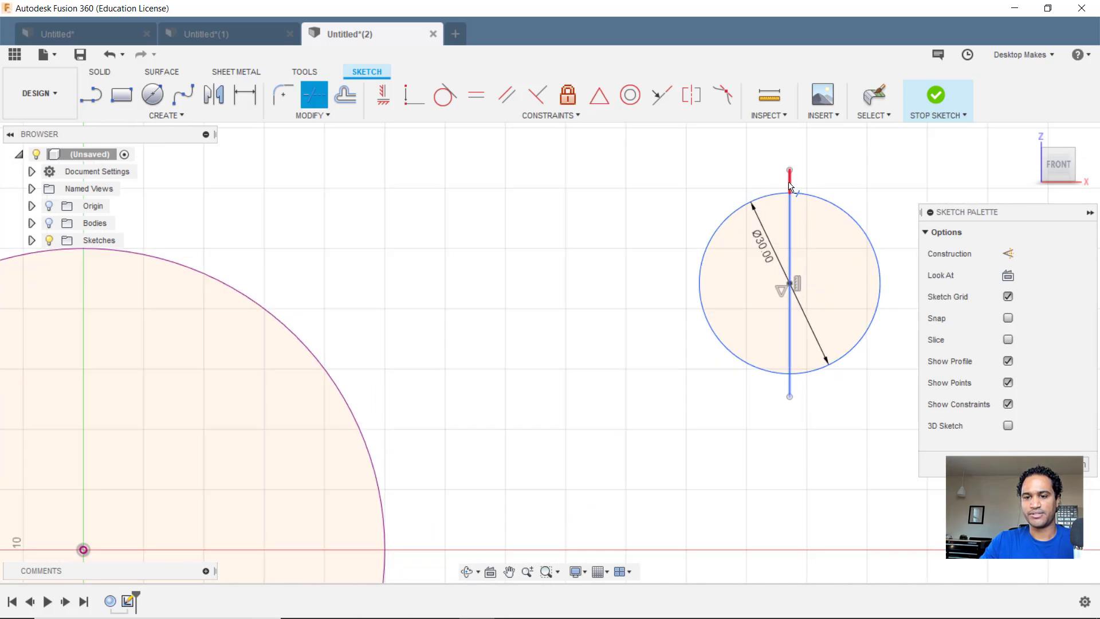
left_click(794, 188)
left_click(791, 388)
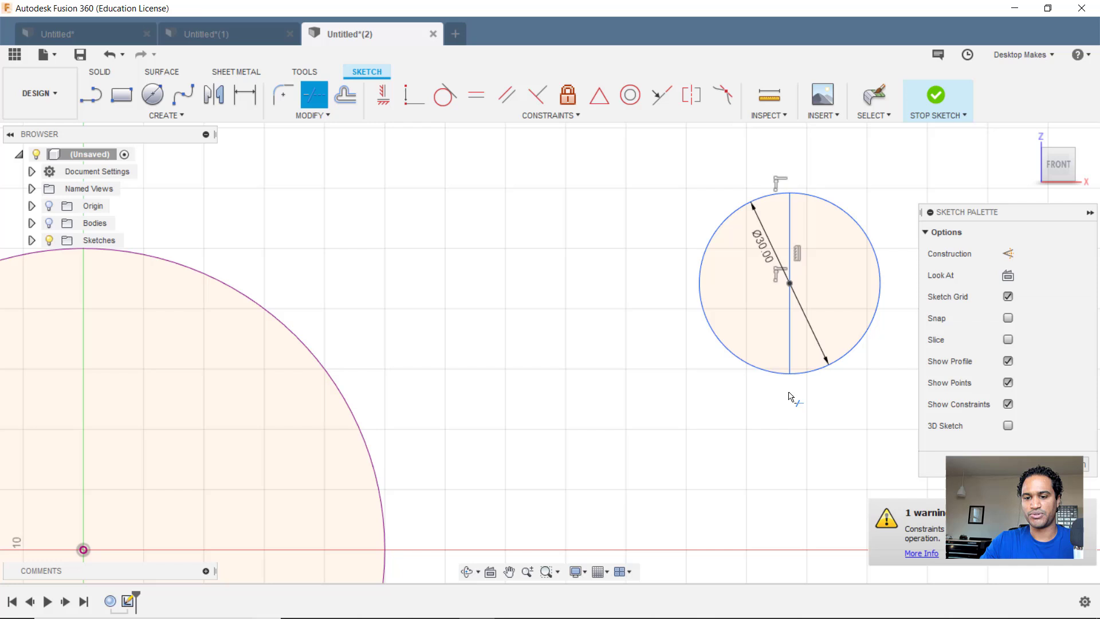
key("Escape")
scroll(781, 403, "down", 2)
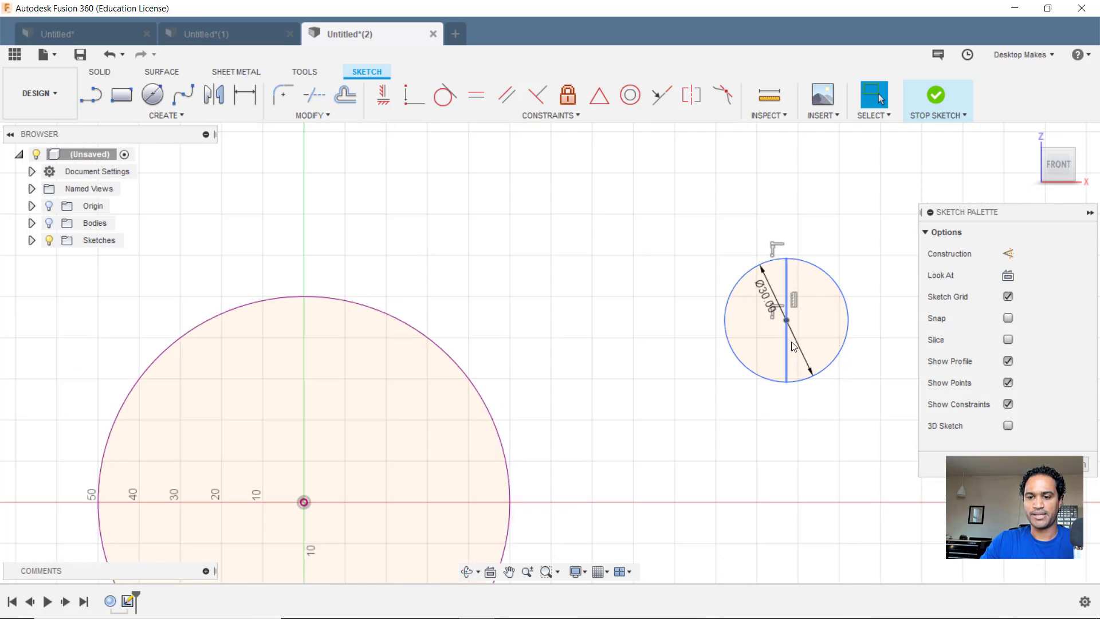
mouse_move(810, 363)
left_mouse_down()
mouse_move(721, 410)
mouse_move(675, 362)
mouse_move(678, 336)
left_mouse_up()
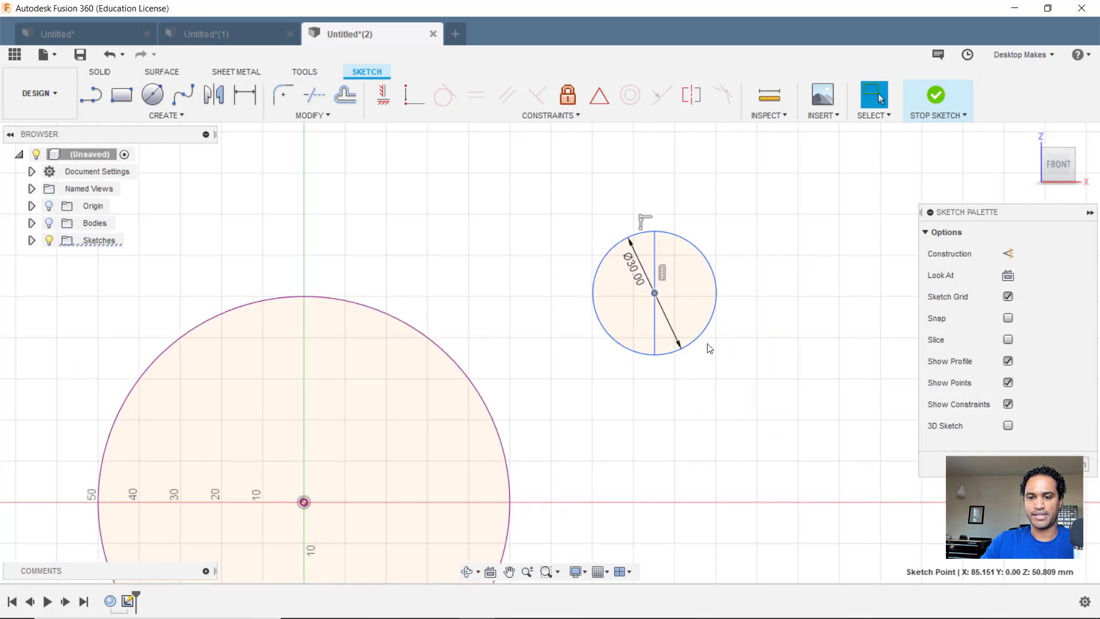
scroll(711, 353, "down", 1)
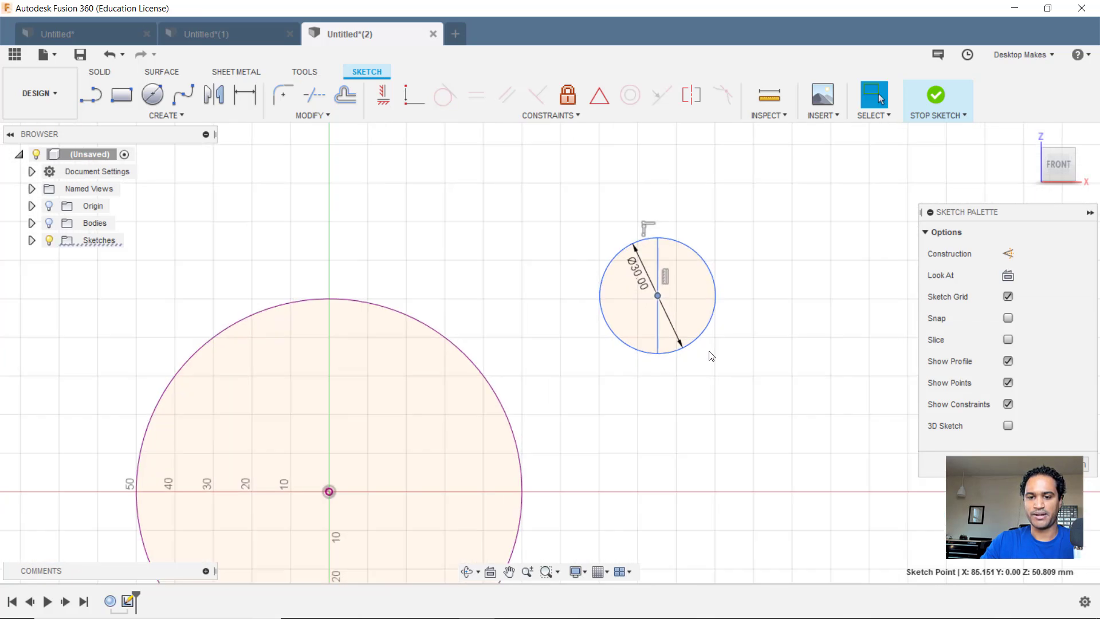
Finish the sketch, show Bodies, and revolve the 30 mm circle's right half 360° about its vertical line.
left_click(933, 100)
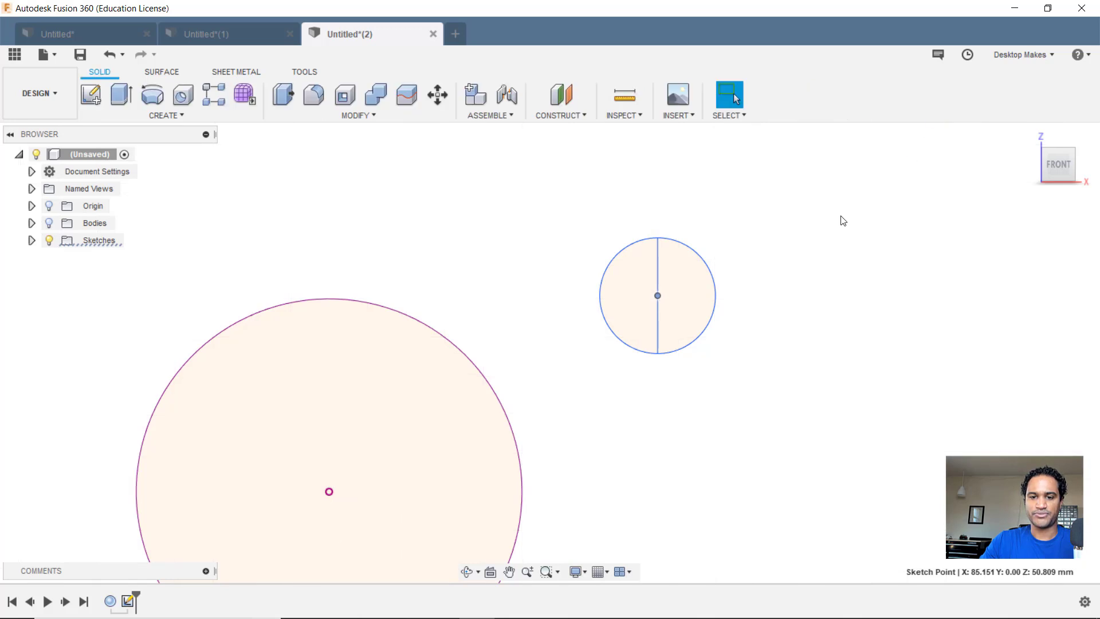
left_click(49, 222)
left_click(168, 118)
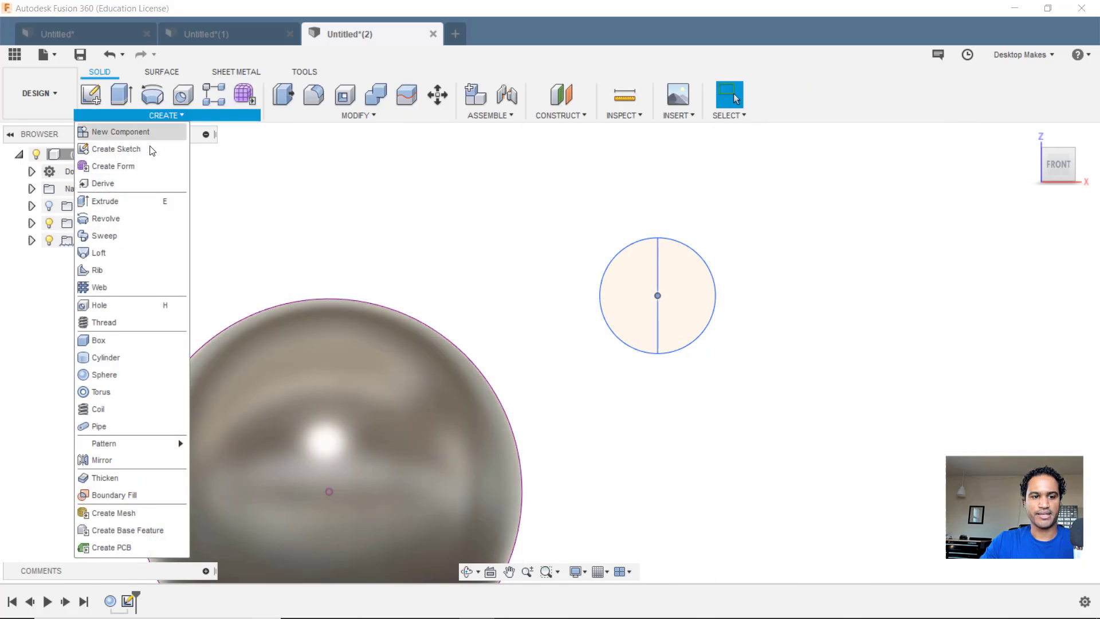
left_click(124, 218)
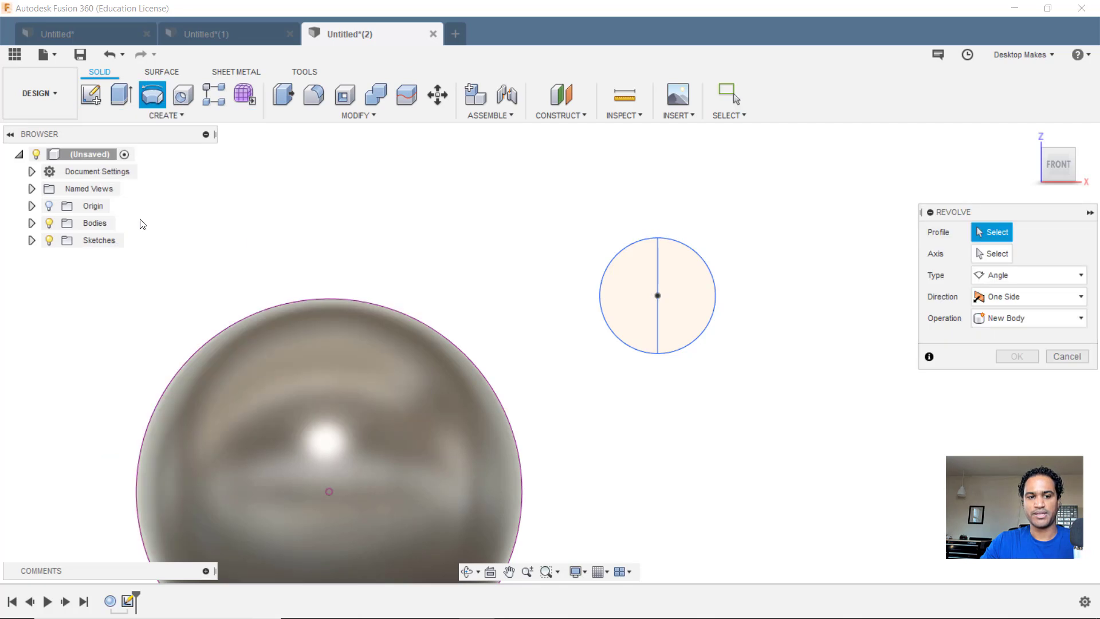
left_click(686, 295)
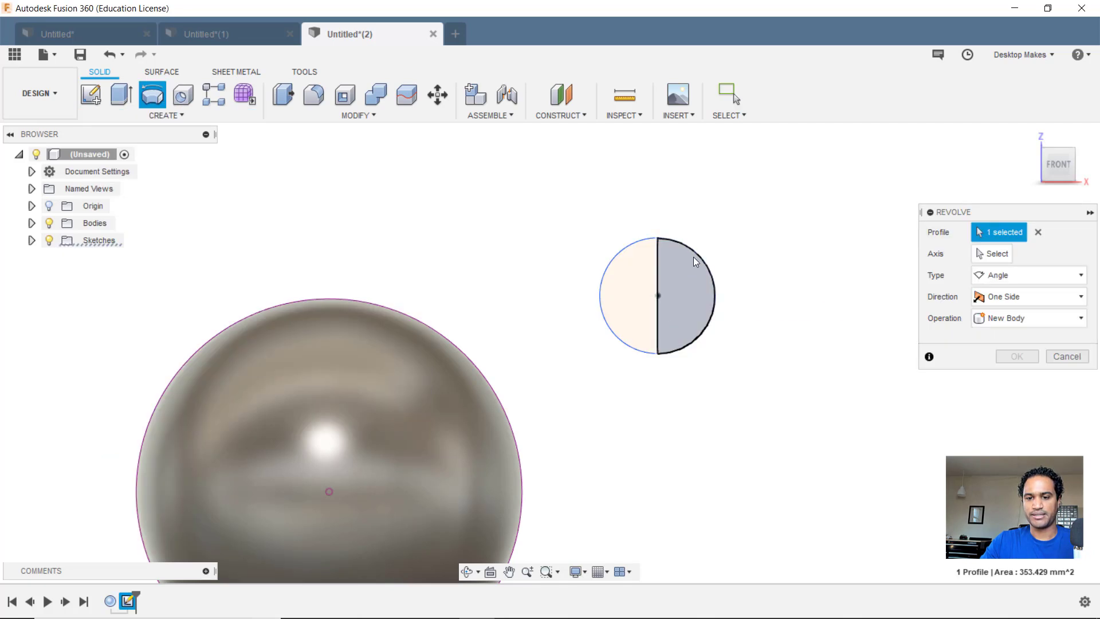
left_click(973, 256)
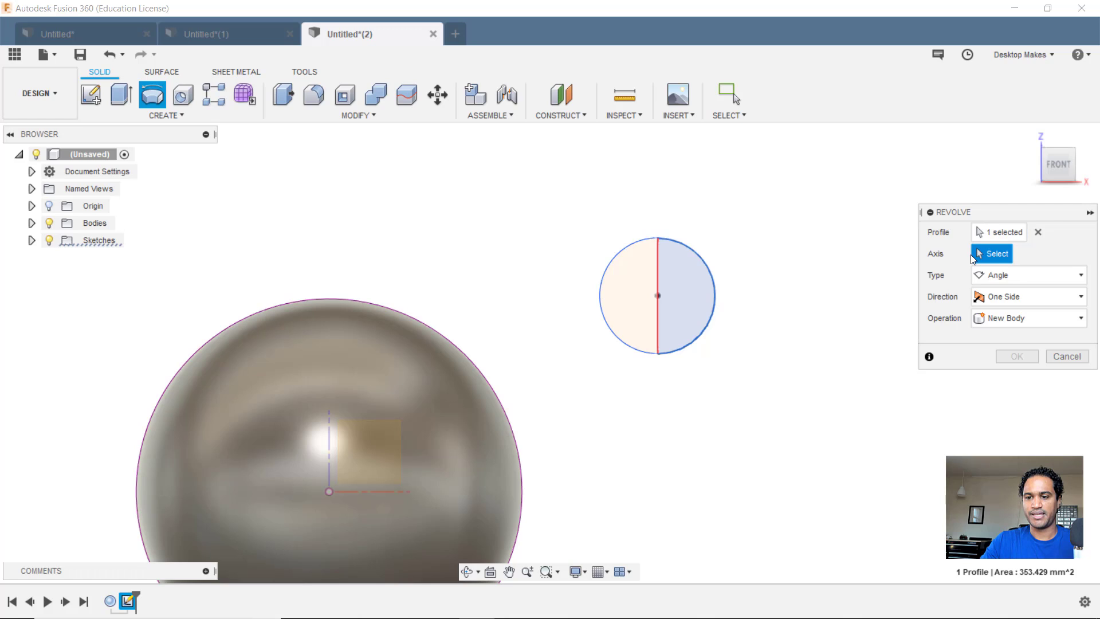
left_click(659, 281)
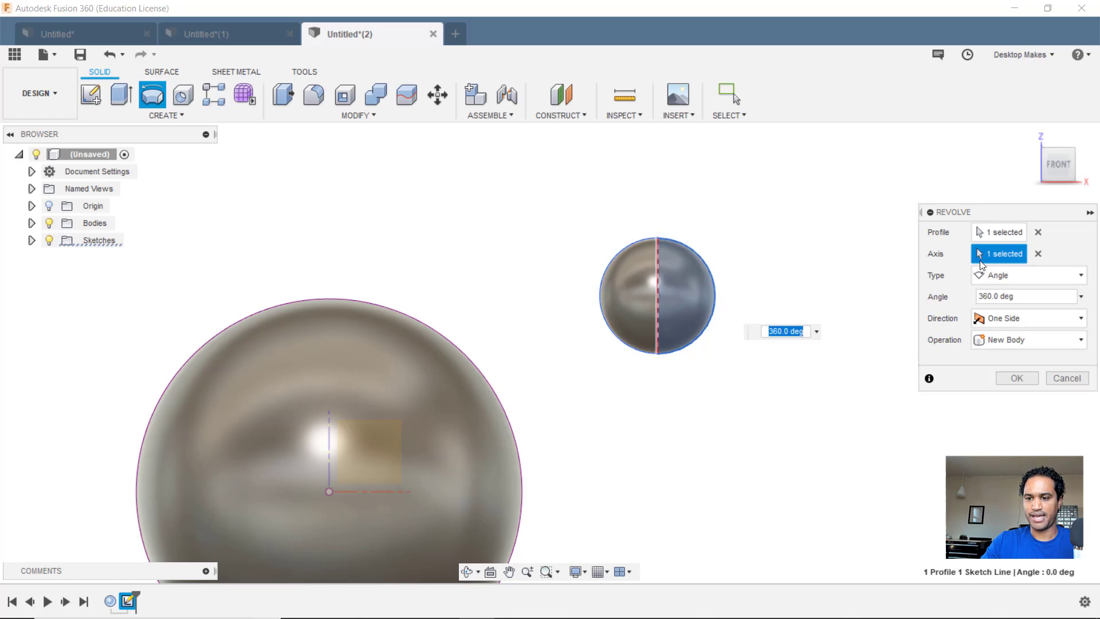
left_click(1017, 378)
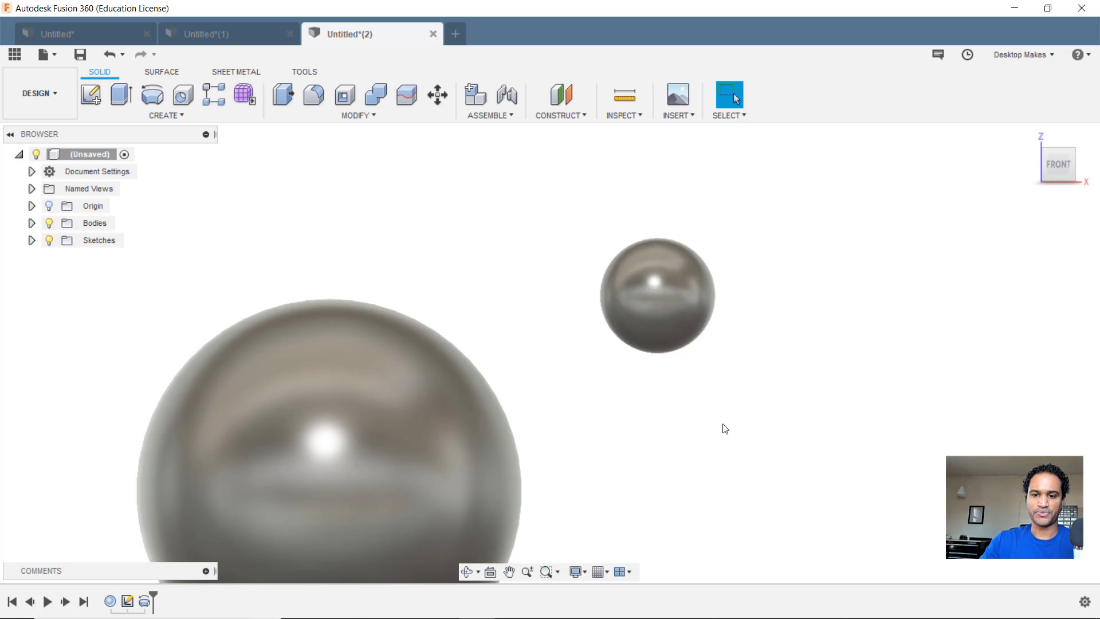
scroll(723, 401, "down", 3)
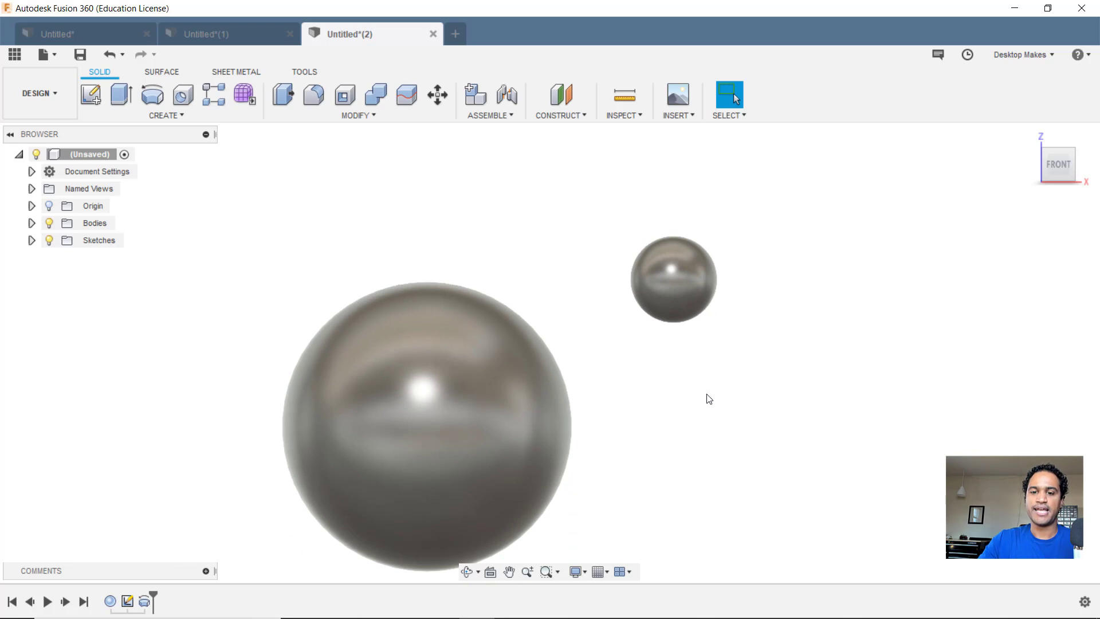
middle_click_drag(715, 410, 690, 317, "shift")
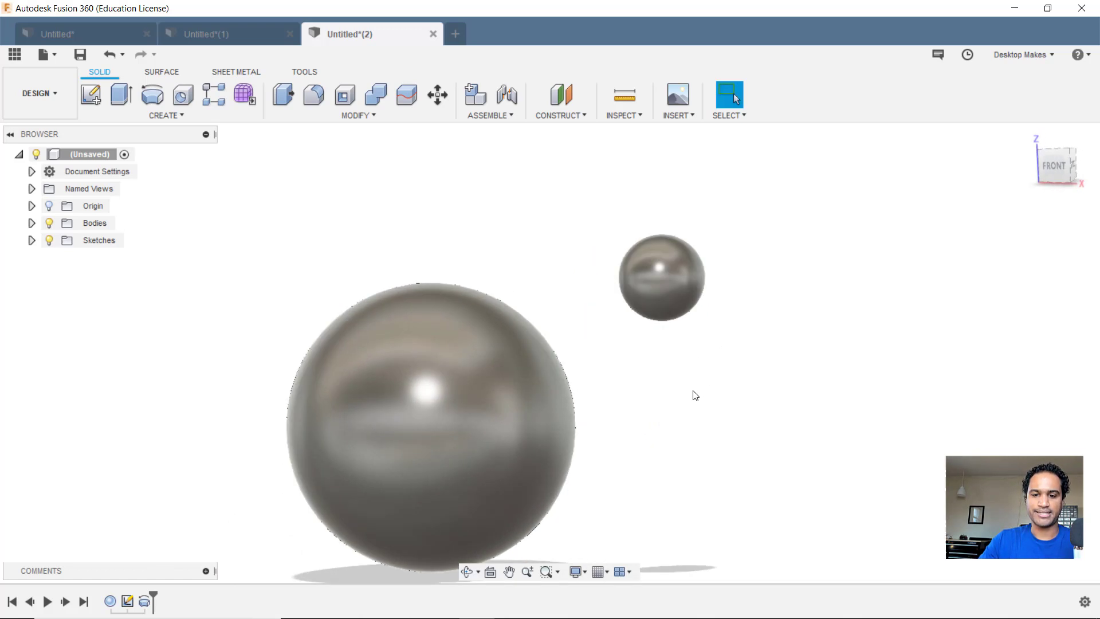
Reopen the sketch and make the 30 mm circle tangent to the large projected circle.
right_click(127, 601)
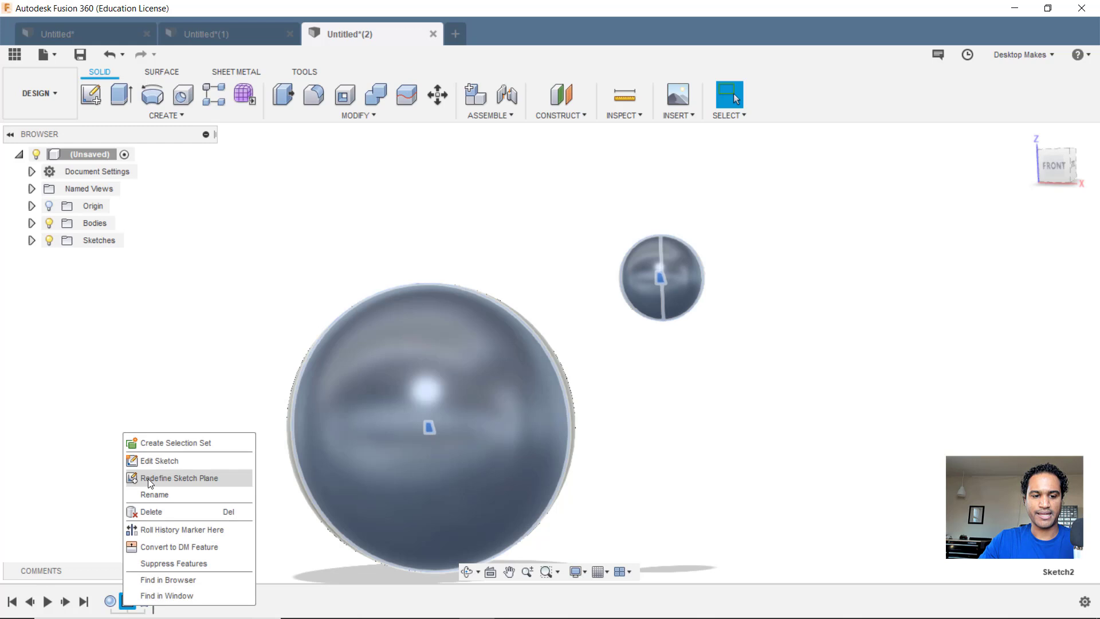
left_click(154, 461)
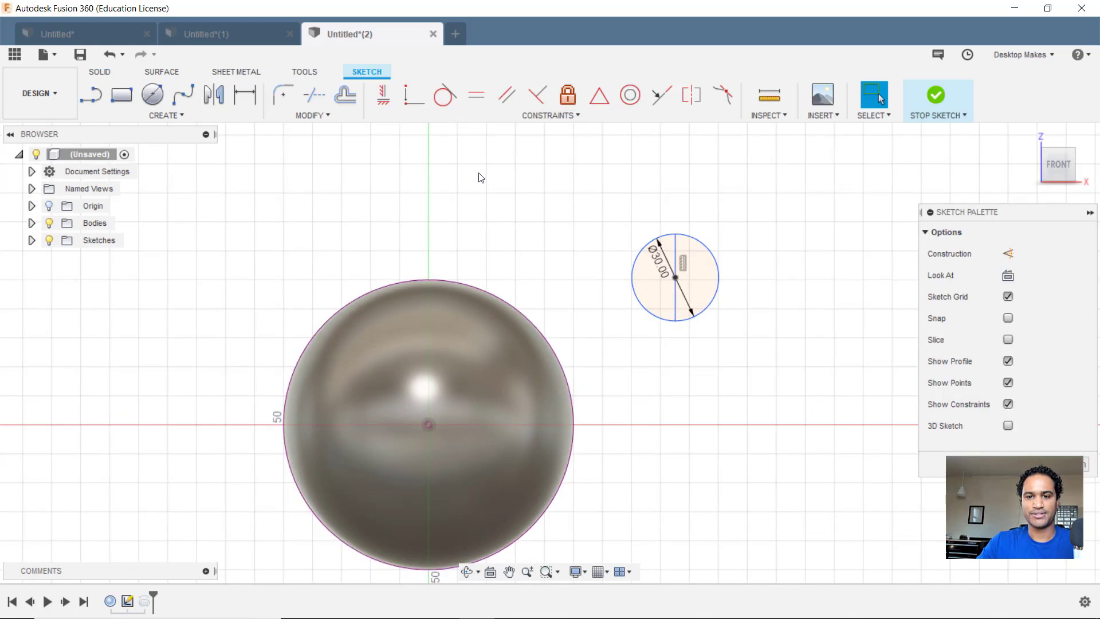
left_click(440, 105)
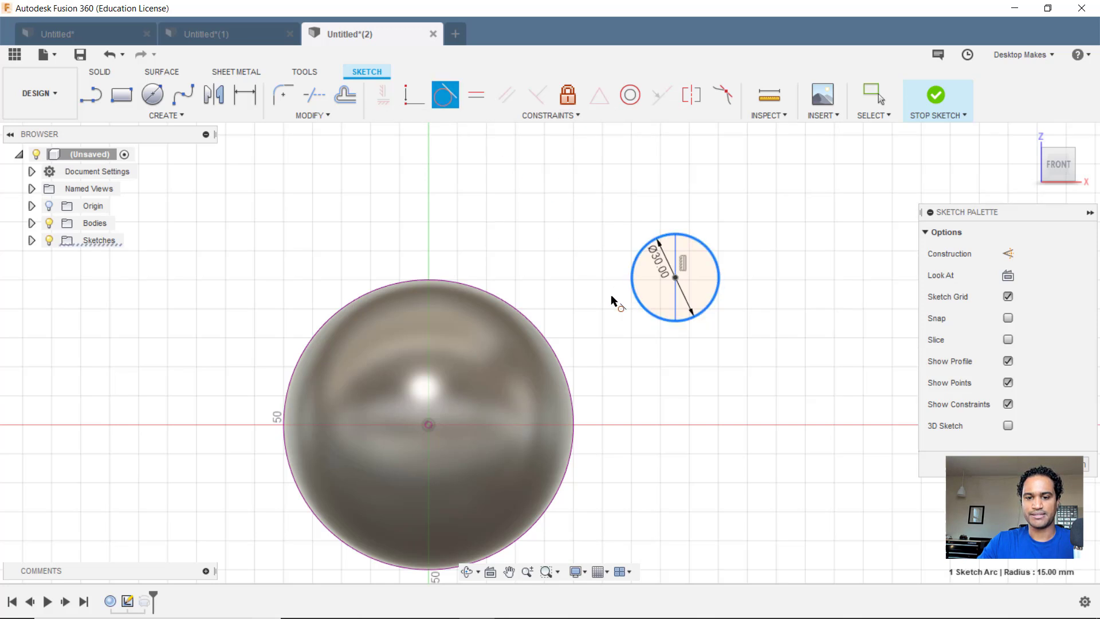
left_click(534, 324)
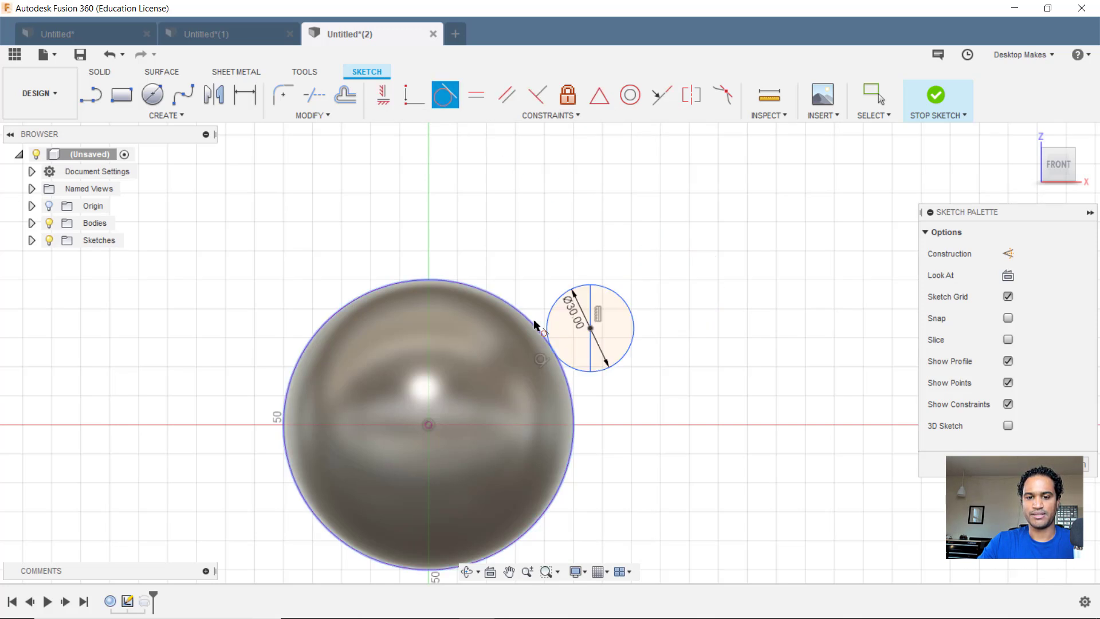
middle_click_drag(531, 376, 578, 322)
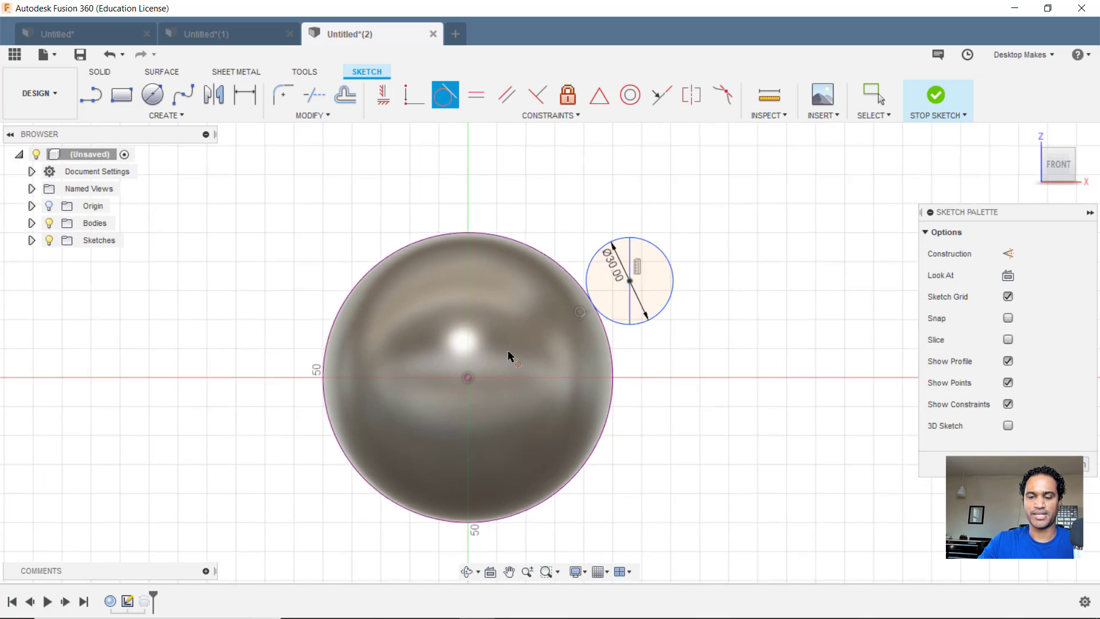
Finish the sketch and turn on Sketch2's visibility in the Browser.
left_click(936, 95)
middle_click_drag(711, 309, 690, 360, "shift")
key("Escape")
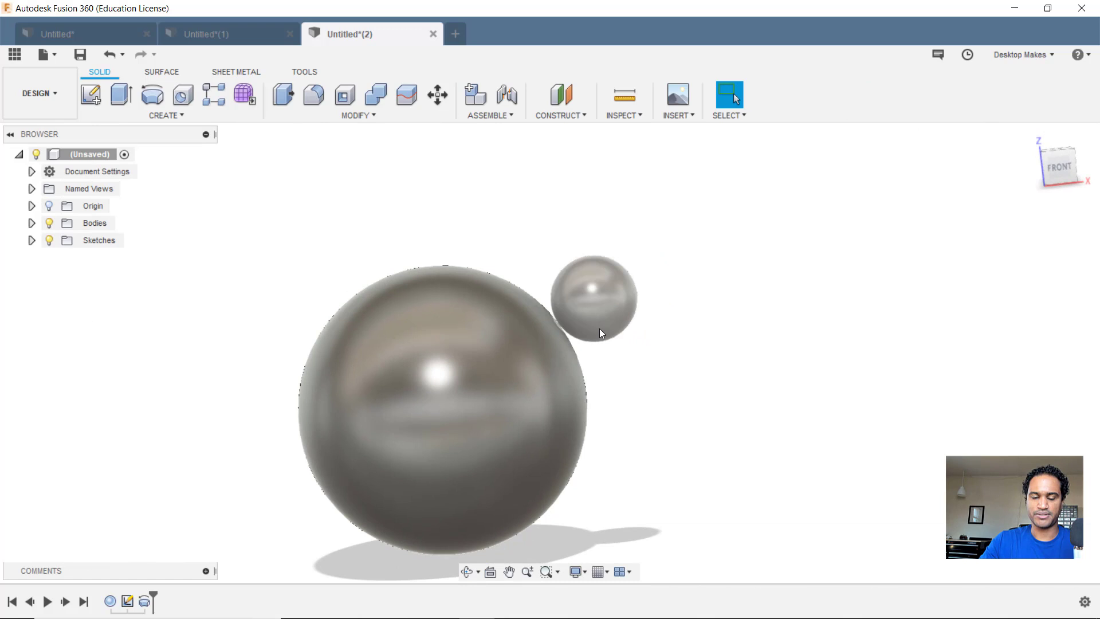
scroll(609, 393, "up", 1)
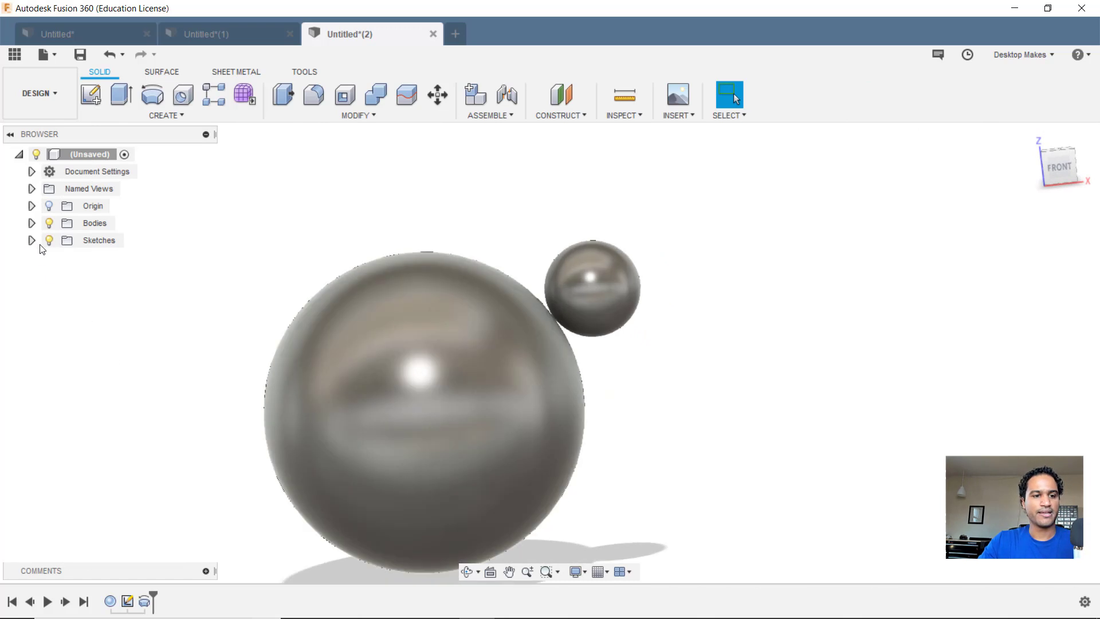
left_click(31, 240)
left_click(63, 257)
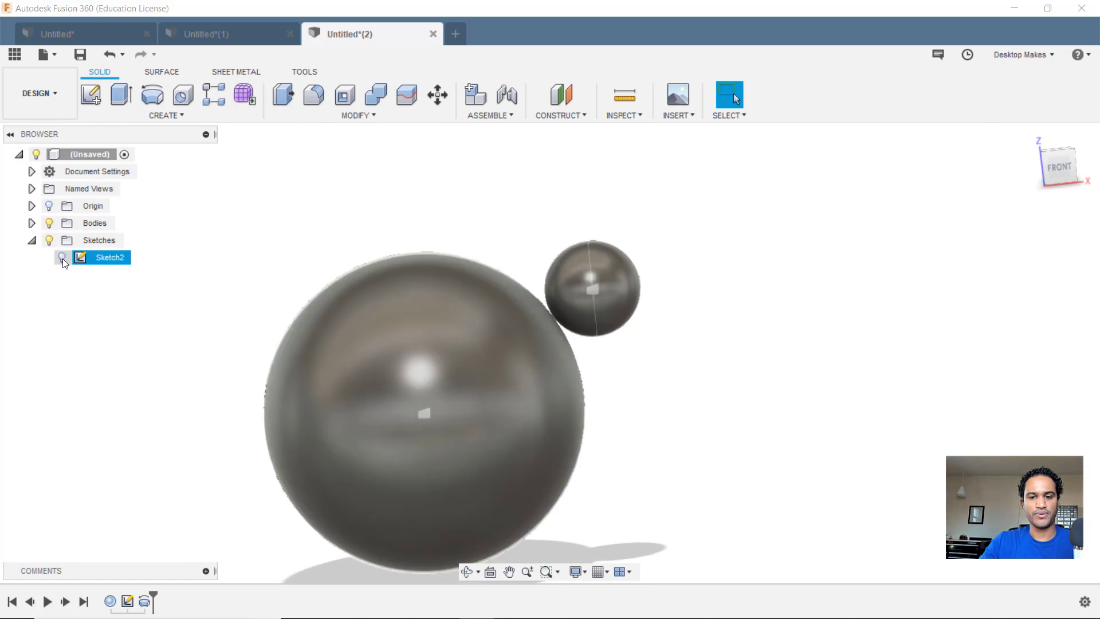
left_click(63, 259)
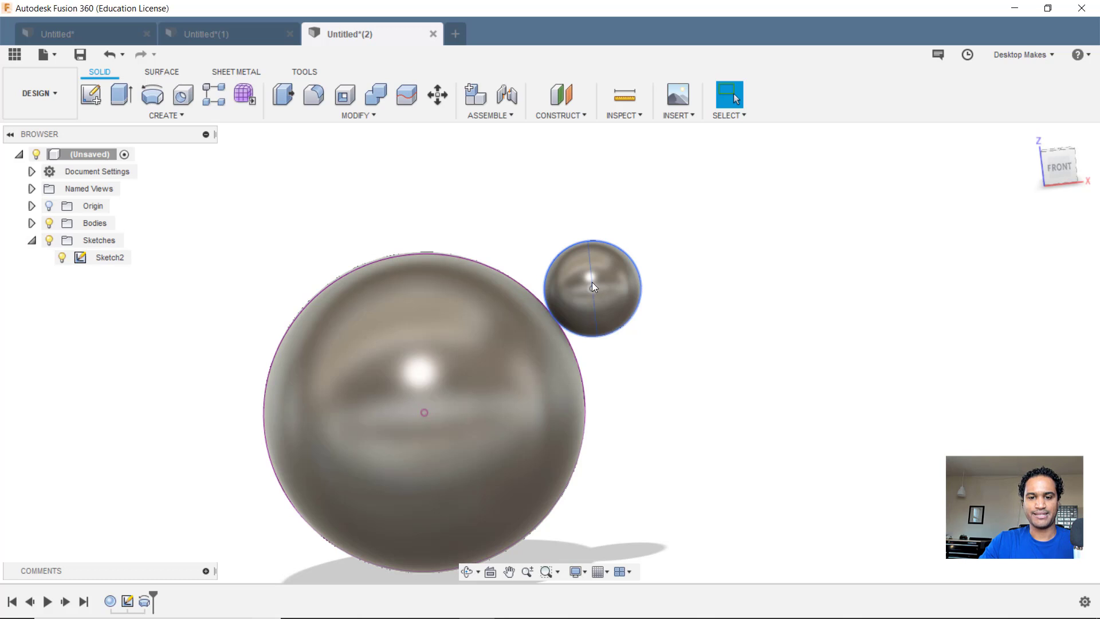
Drag the small sphere around the big one, ending with it resting on top.
mouse_move(593, 282)
left_mouse_down()
mouse_move(539, 236)
mouse_move(329, 229)
left_mouse_up()
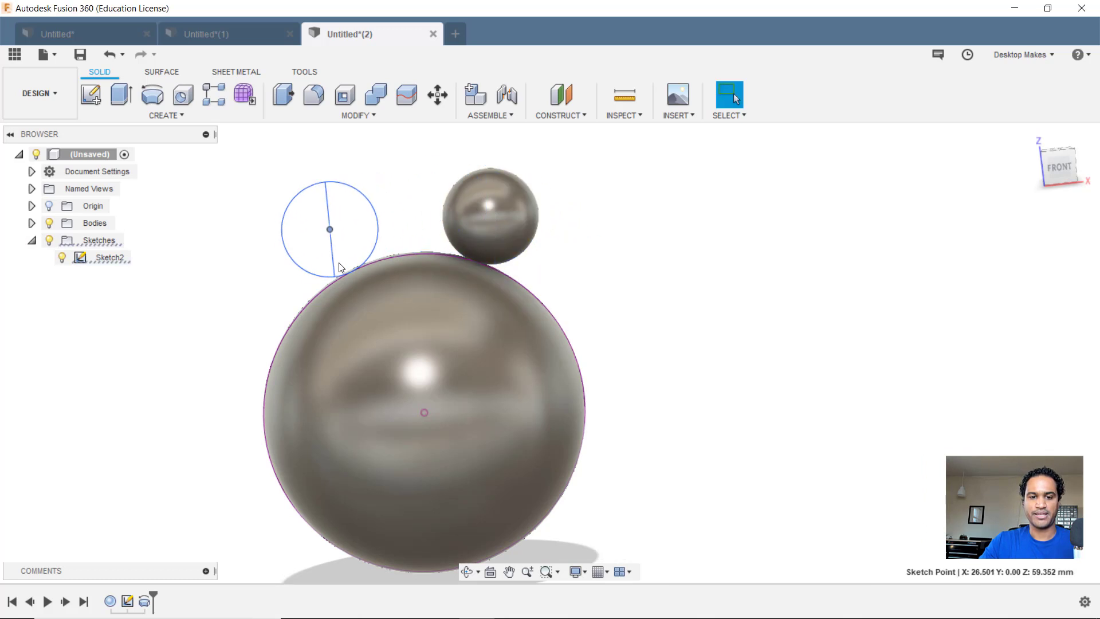
mouse_move(329, 228)
middle_mouse_down("shift")
mouse_move(287, 351)
mouse_move(491, 353)
middle_mouse_up("shift")
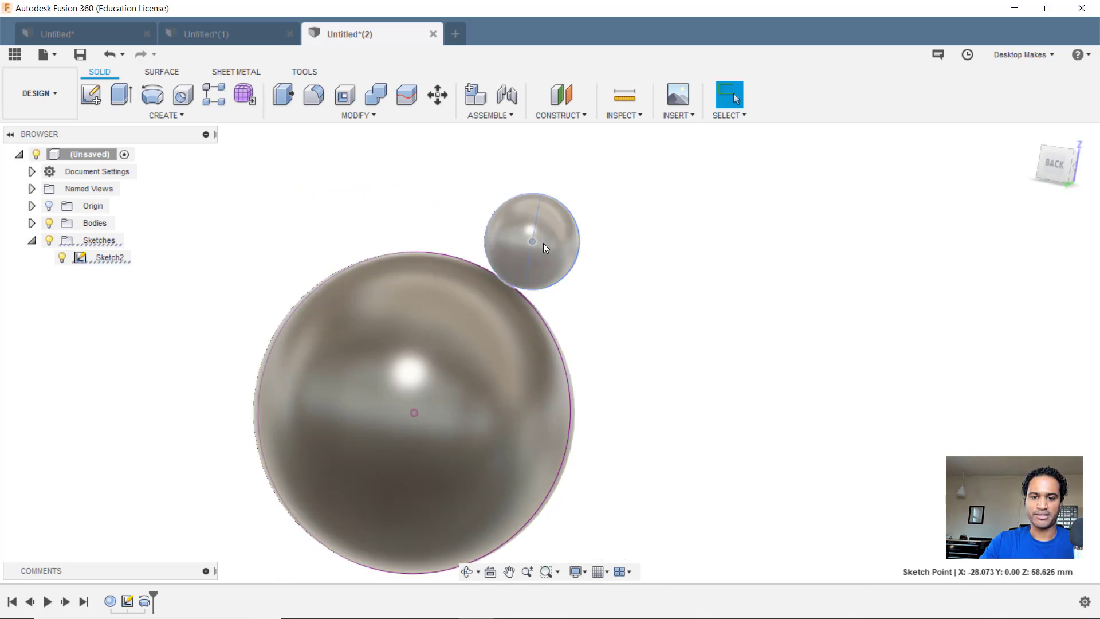
left_click_drag(541, 251, 608, 356)
key("ctrl+z")
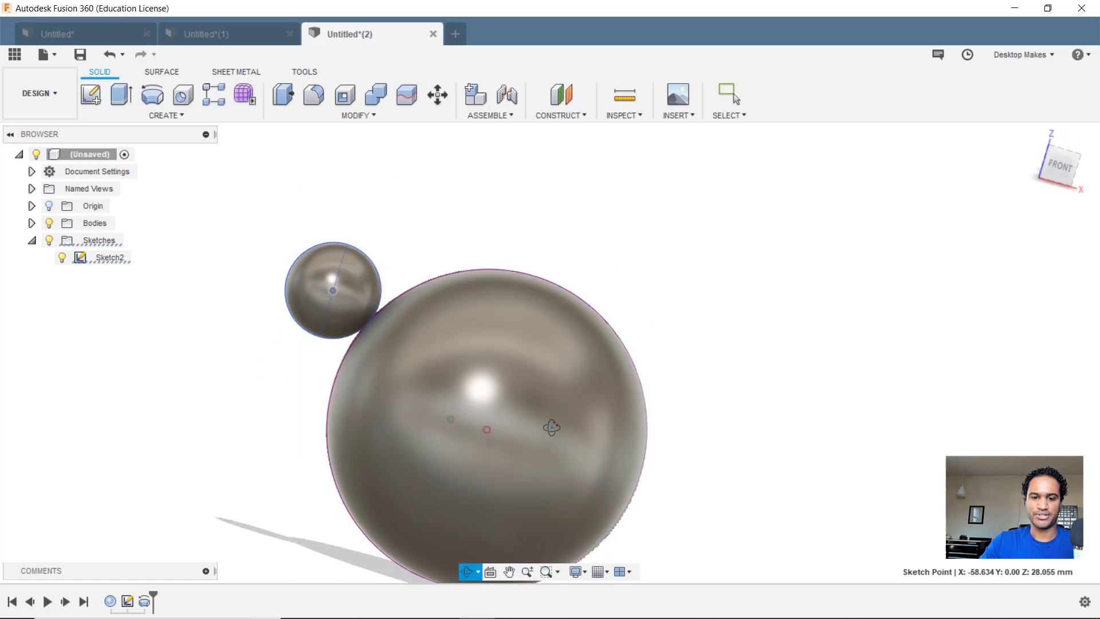
mouse_move(310, 367)
left_mouse_down()
mouse_move(376, 279)
mouse_move(485, 336)
mouse_move(530, 397)
mouse_move(579, 377)
left_mouse_up()
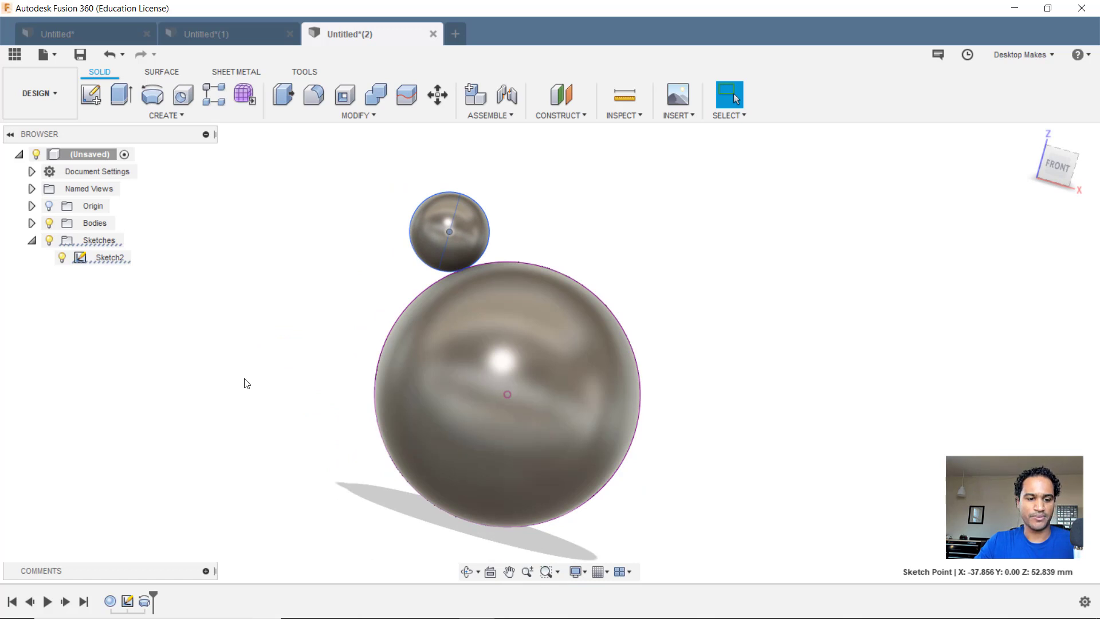
Reopen Sketch2 and draw a new 30 mm circle right of the big sphere.
right_click(128, 600)
left_click(163, 457)
key("c")
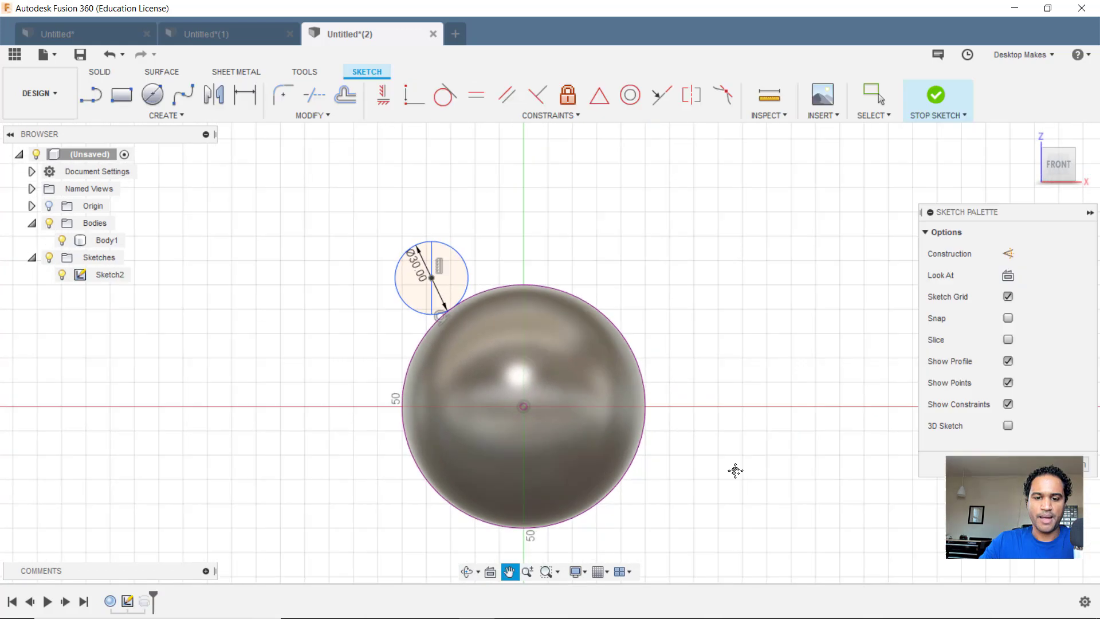
left_click(684, 269)
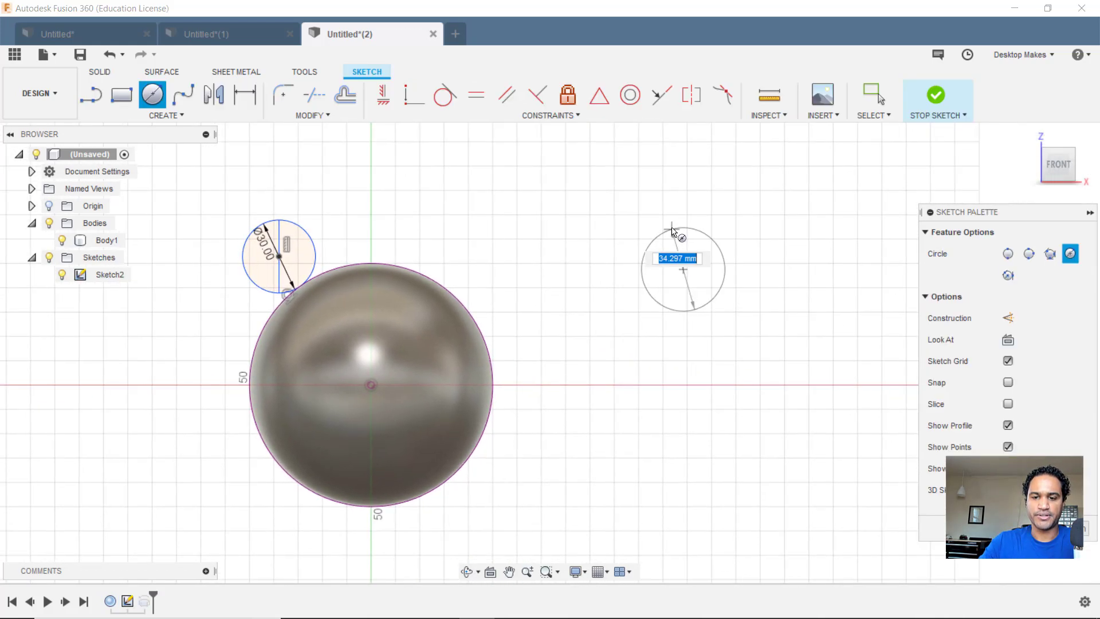
left_click(673, 230)
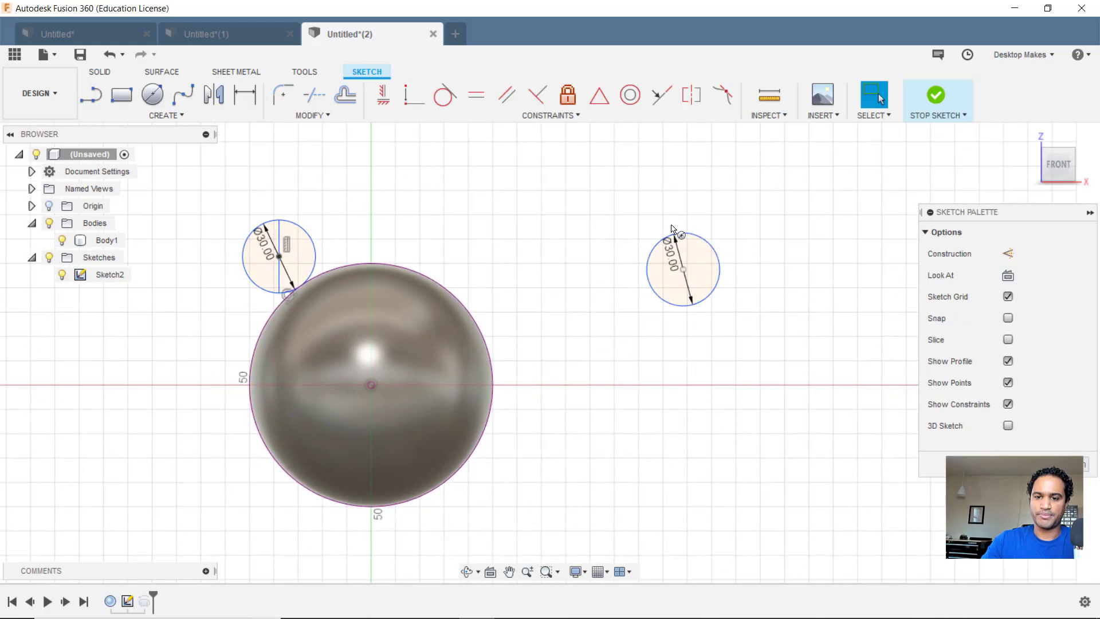
key("Escape")
Draw a vertical line with its midpoint constrained to the new circle's centre.
key("l")
left_click(767, 206)
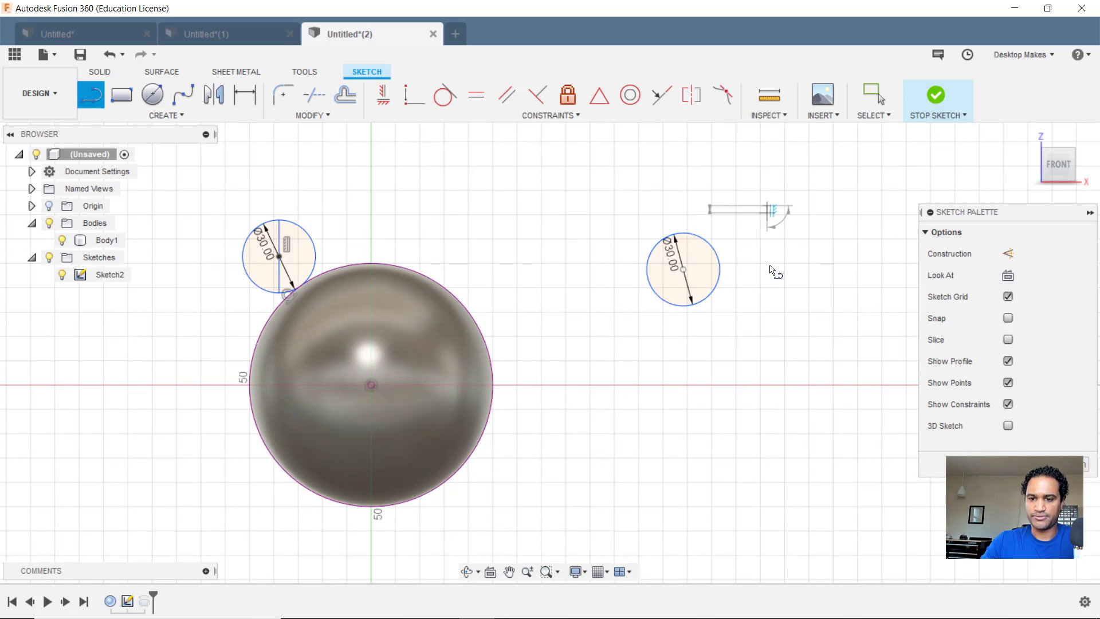
left_click(767, 312)
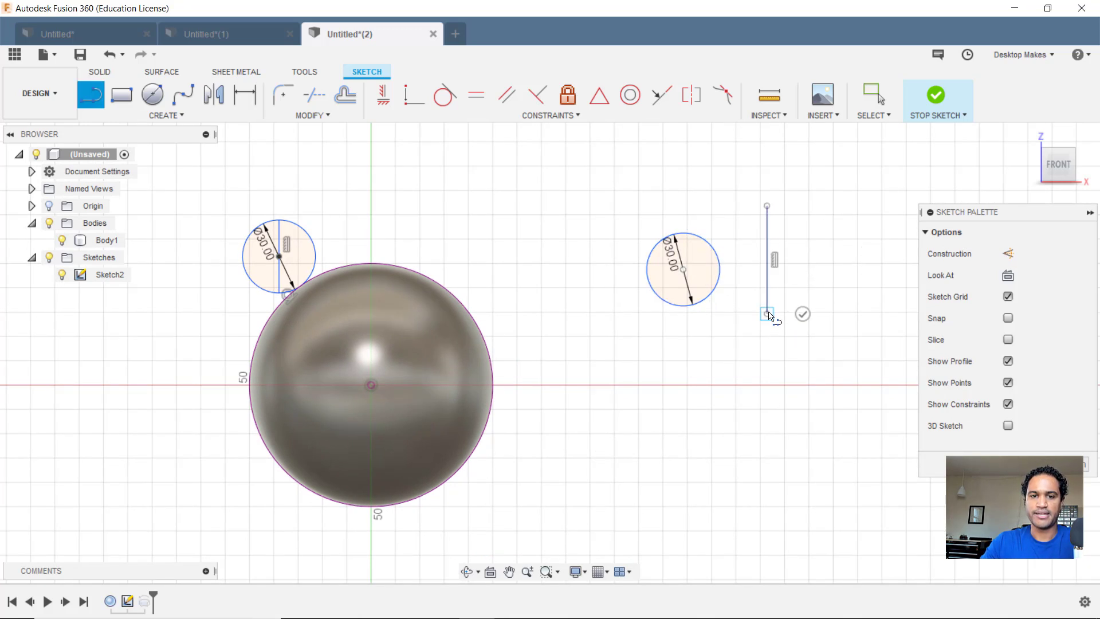
key("Escape")
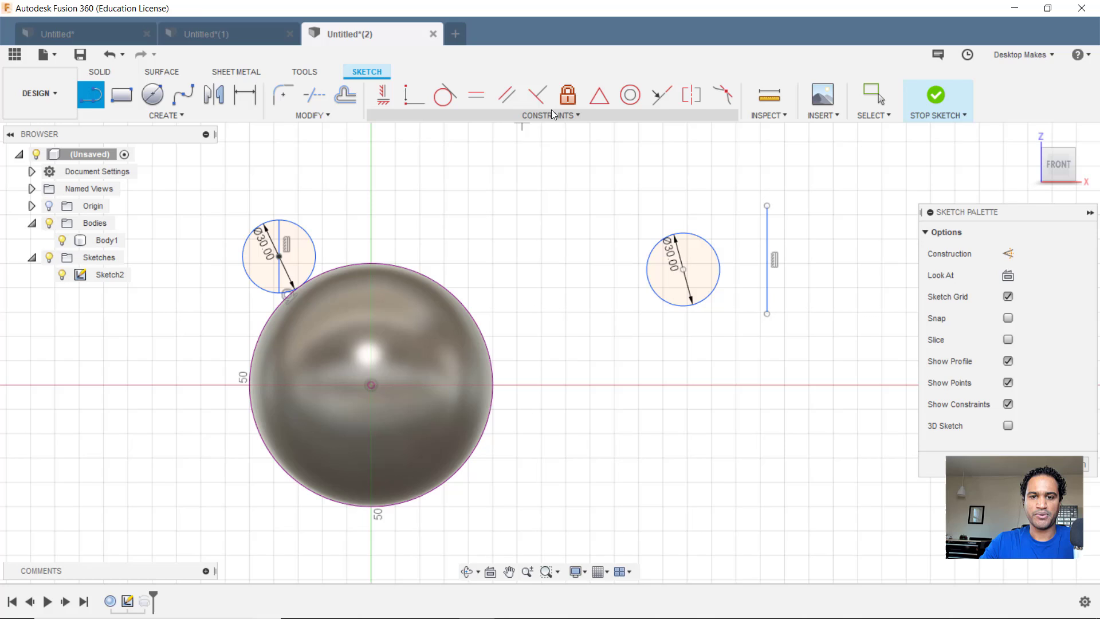
left_click(599, 96)
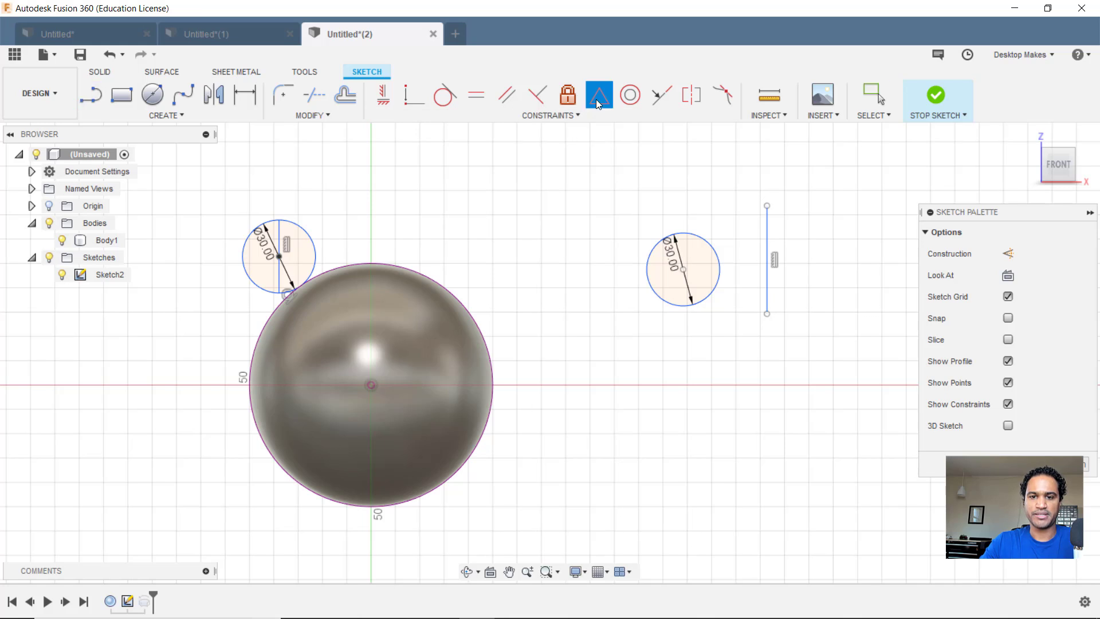
left_click(769, 246)
left_click(685, 271)
Trim the line's overhangs above and below the circle and finish the sketch.
scroll(684, 270, "up", 5)
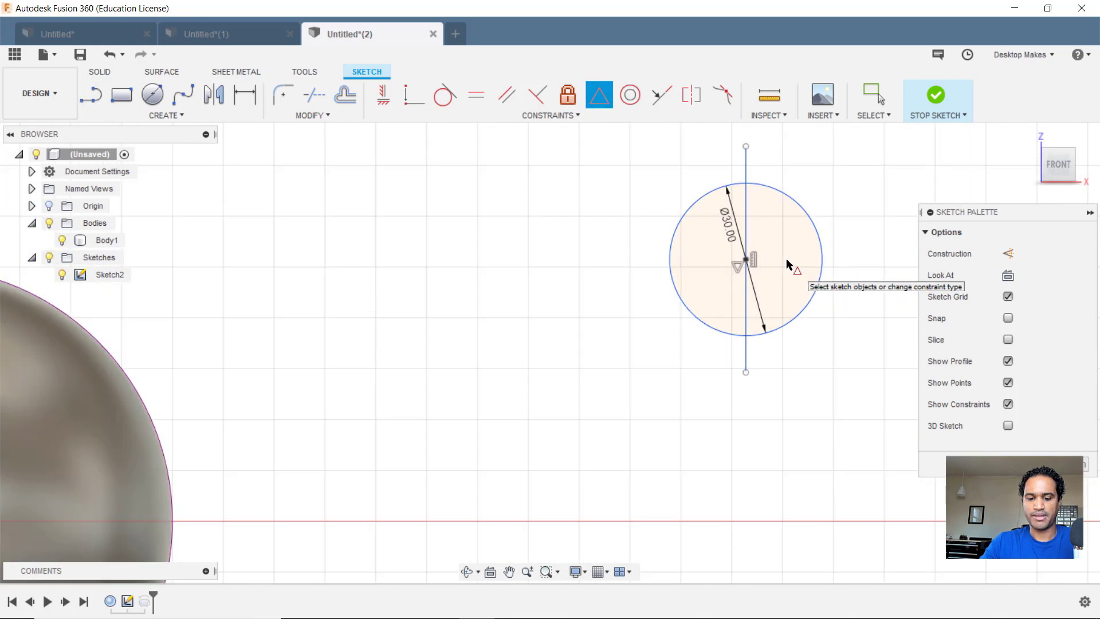
key("t")
left_click(749, 172)
left_click(748, 357)
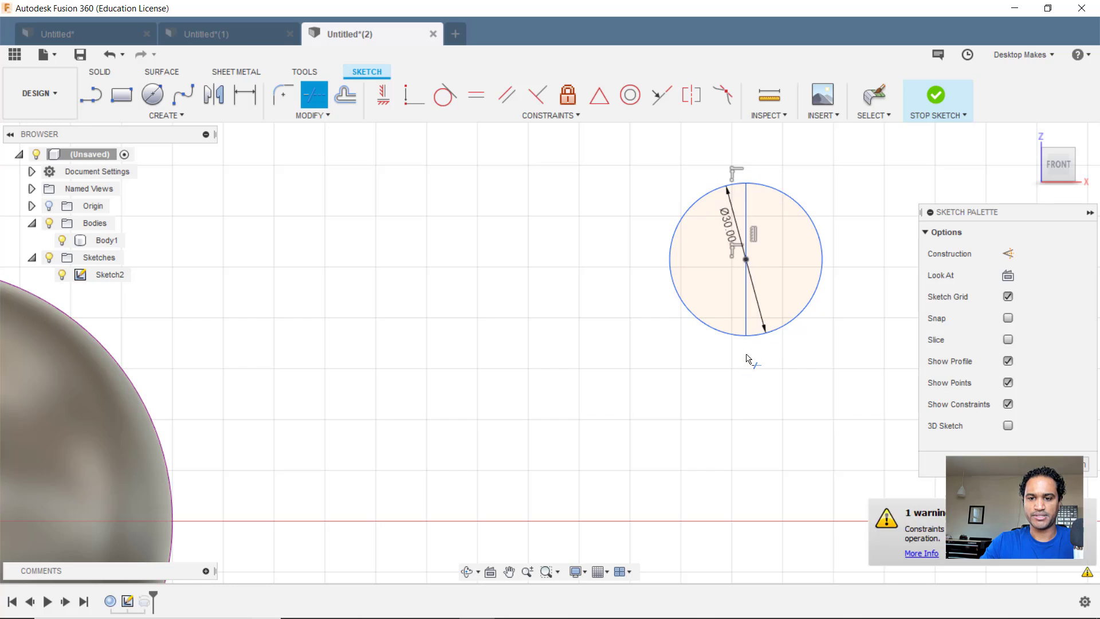
key("Escape")
scroll(742, 370, "down", 4)
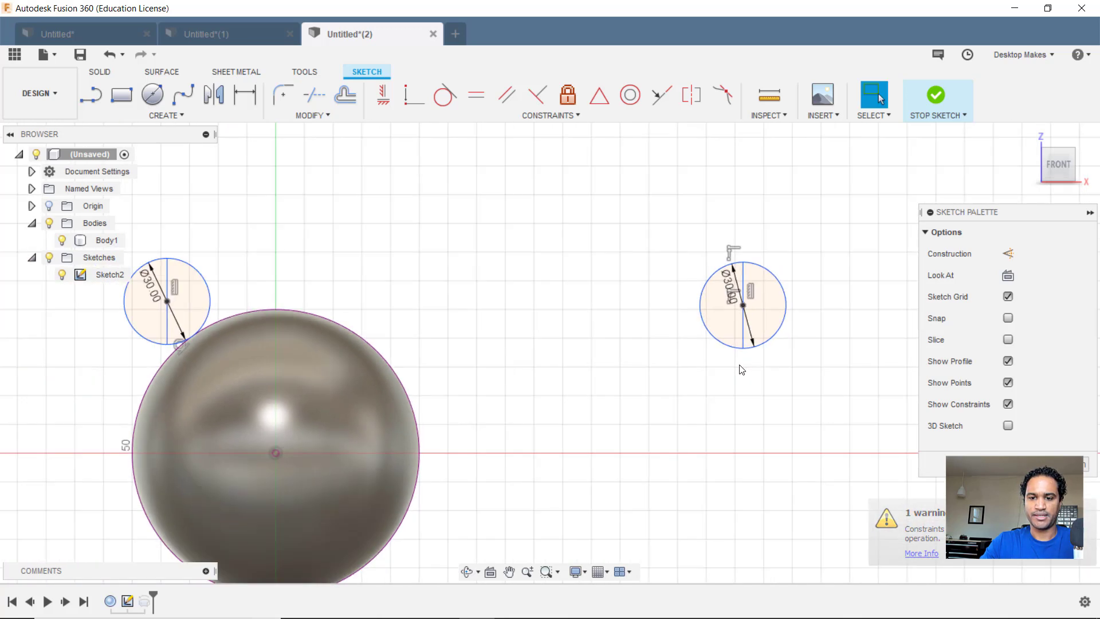
left_click(936, 95)
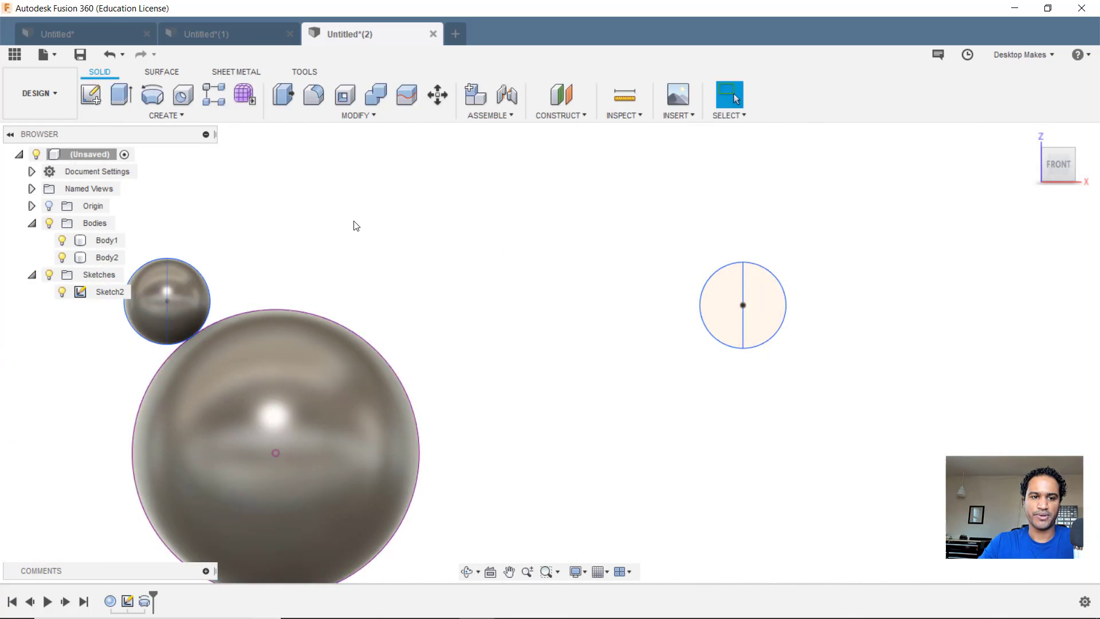
Revolve the right half-circle 360° about its vertical line to create Body3.
left_click(193, 118)
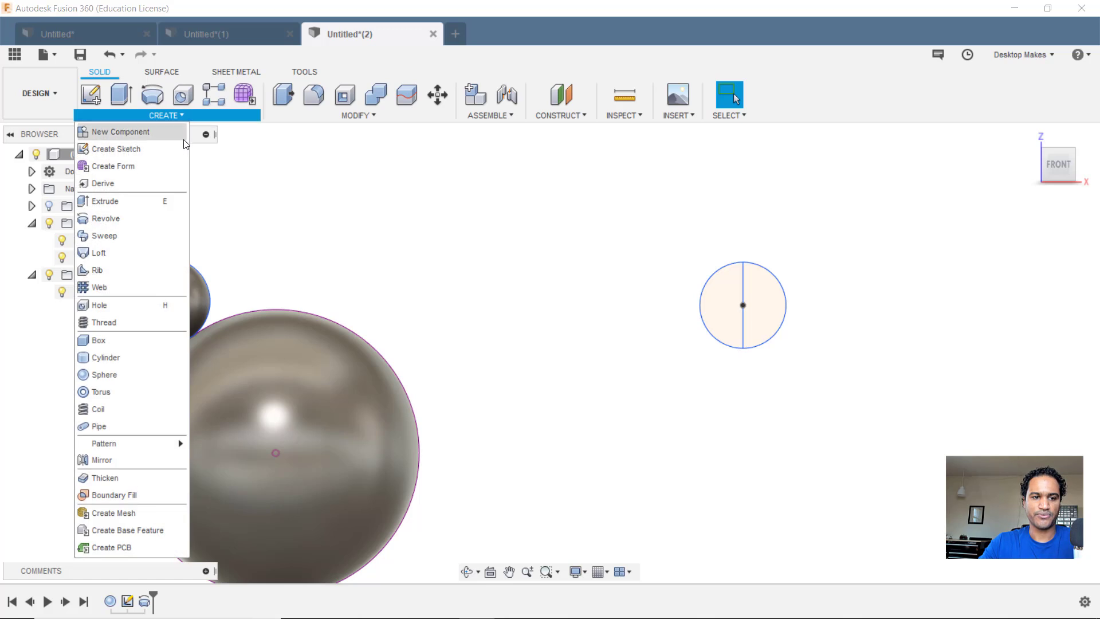
left_click(147, 223)
left_click(769, 301)
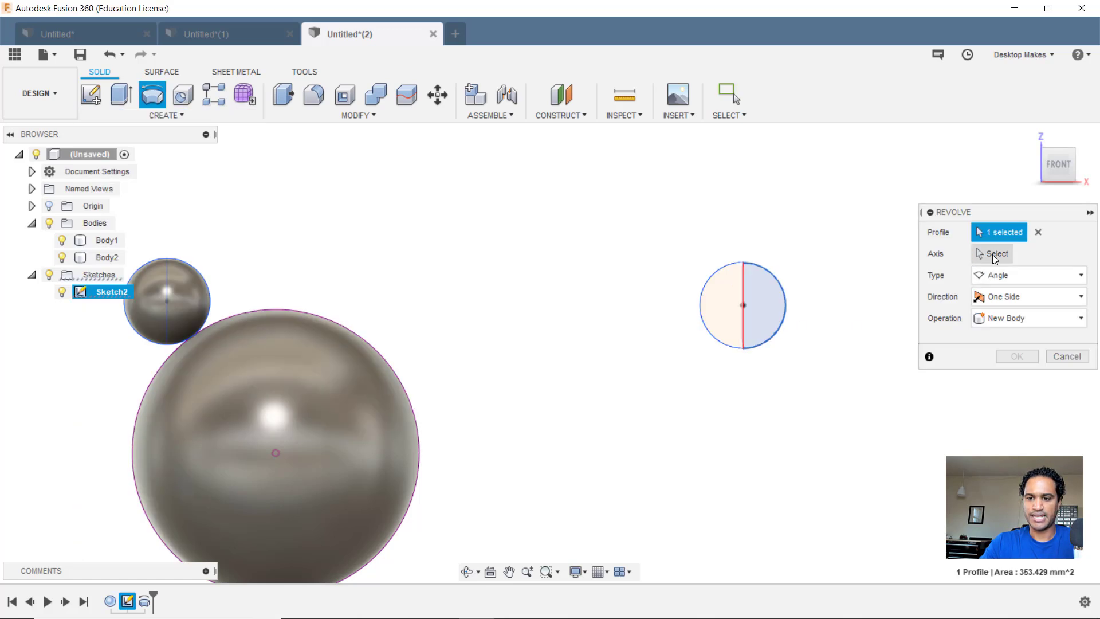
left_click(744, 301)
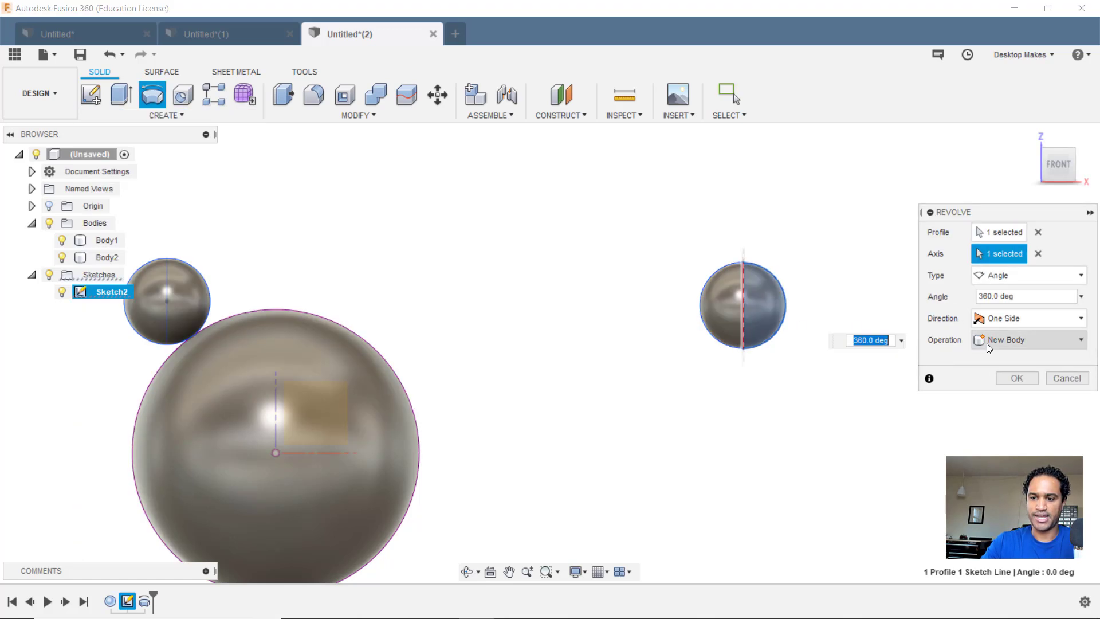
left_click(1015, 378)
middle_click_drag(443, 439, 457, 386)
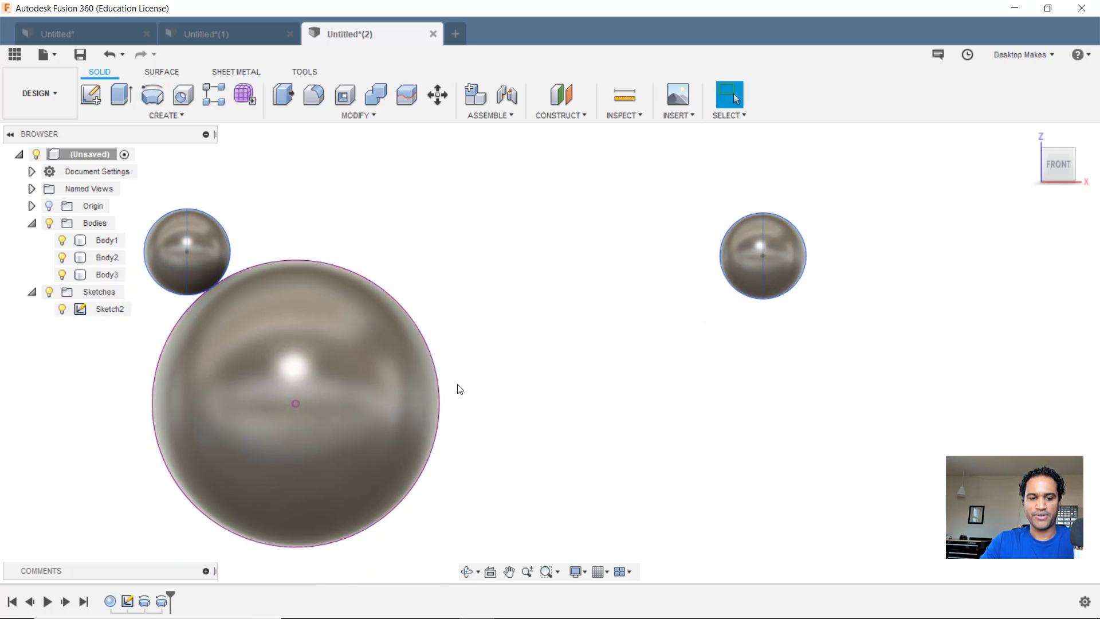
Reopen Sketch2 for editing and drag the right circle toward the big circle.
right_click(131, 605)
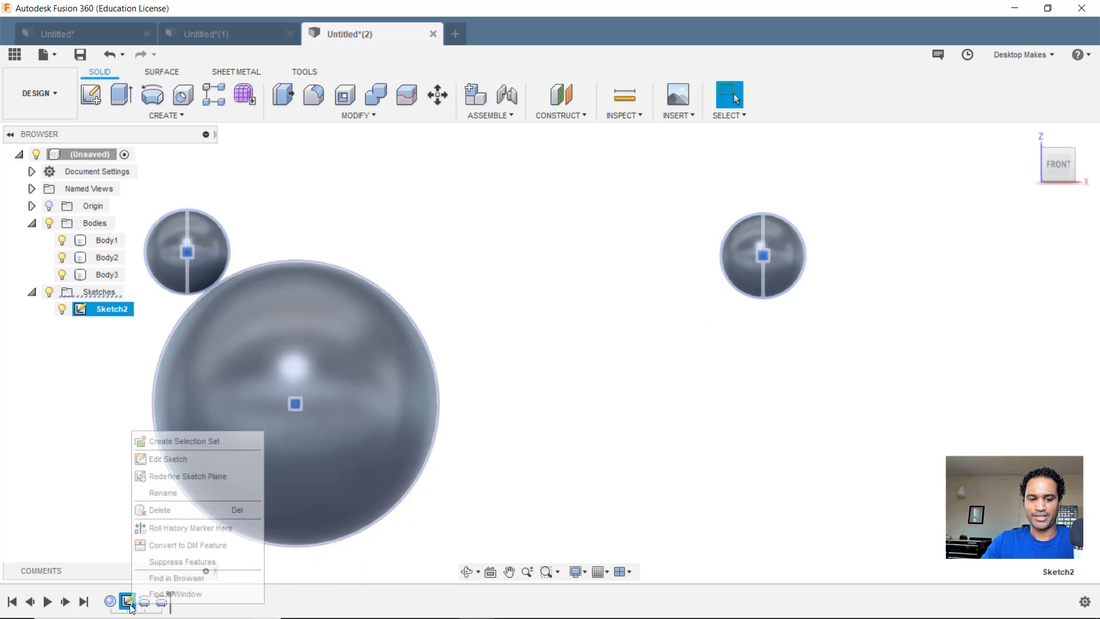
left_click(164, 462)
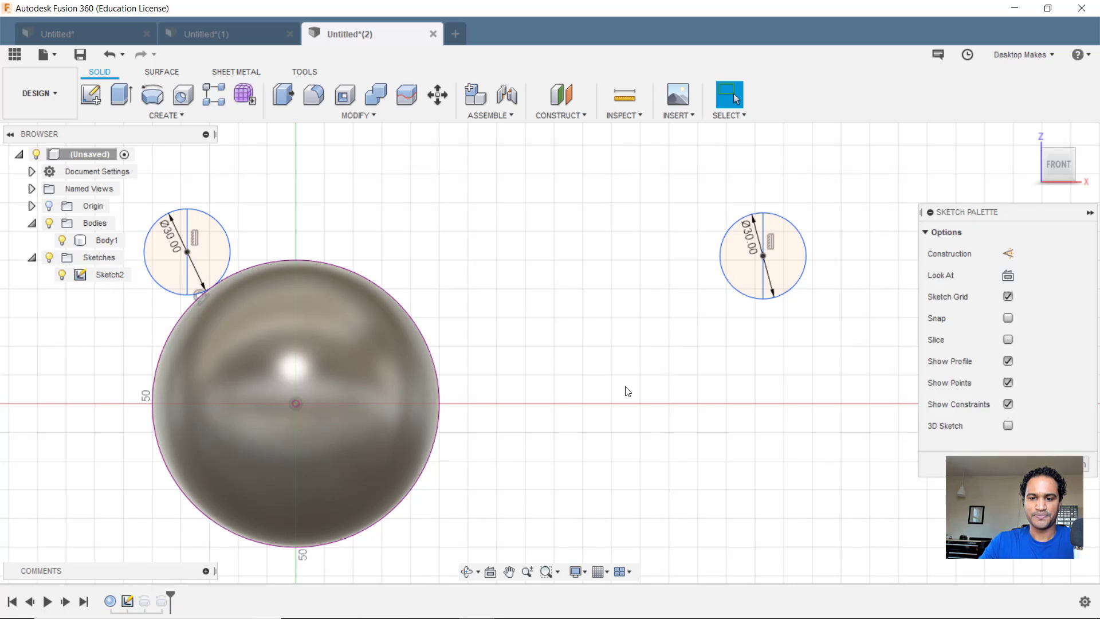
left_click_drag(719, 275, 570, 342)
middle_click_drag(568, 342, 638, 314)
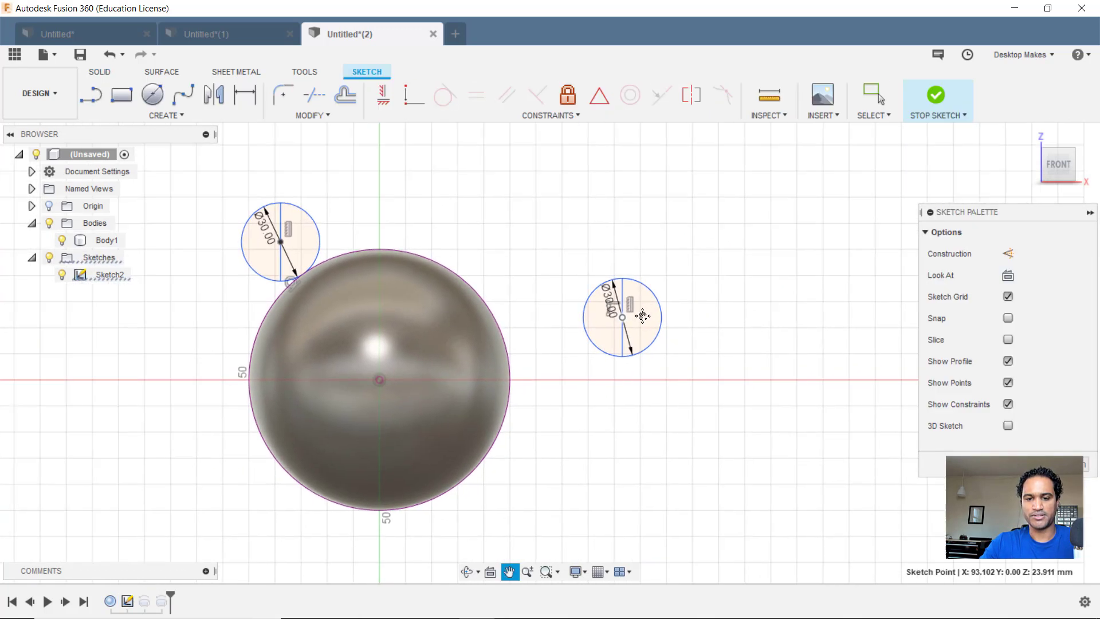
scroll(638, 315, "up", 2)
middle_click_drag(620, 357, 621, 356)
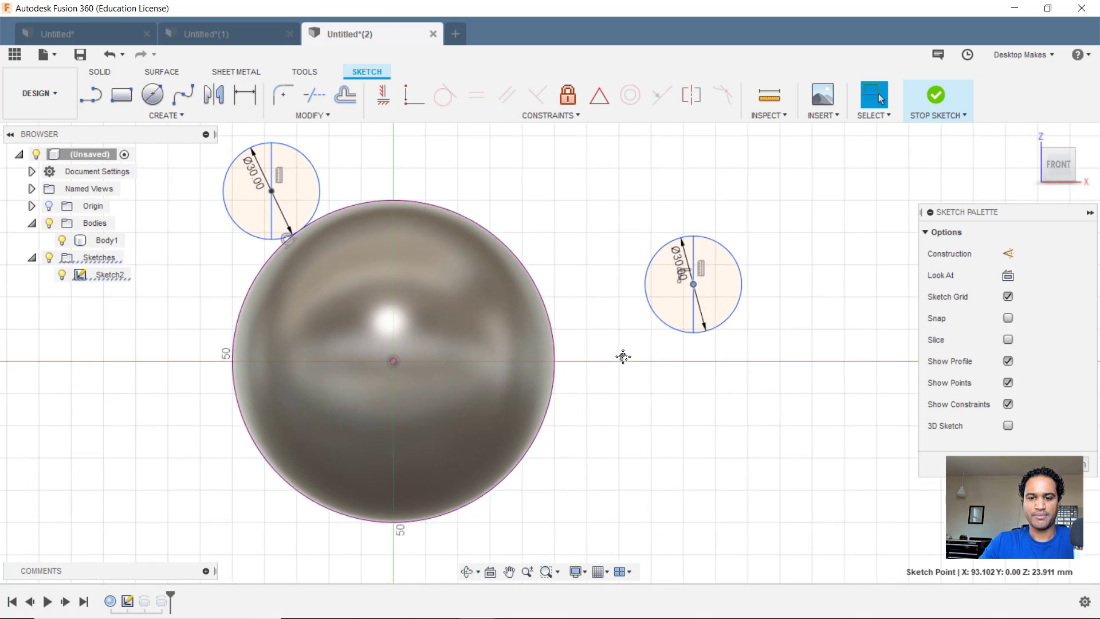
Make the right circle's centre coincident with the big circle's outline, sliding it higher along the edge.
left_click(415, 102)
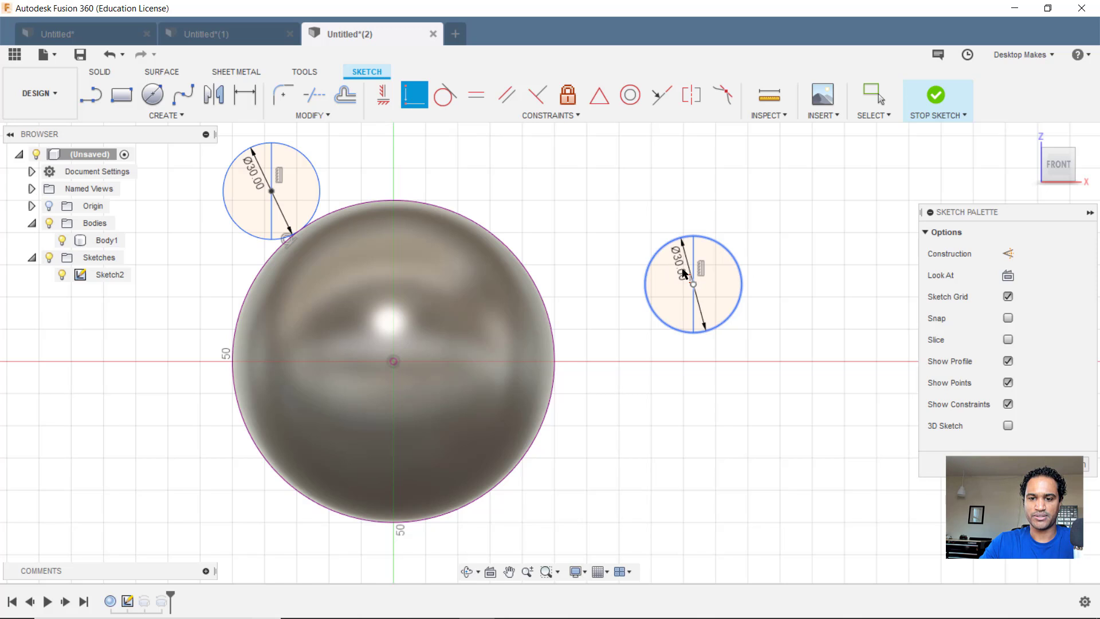
left_click(693, 285)
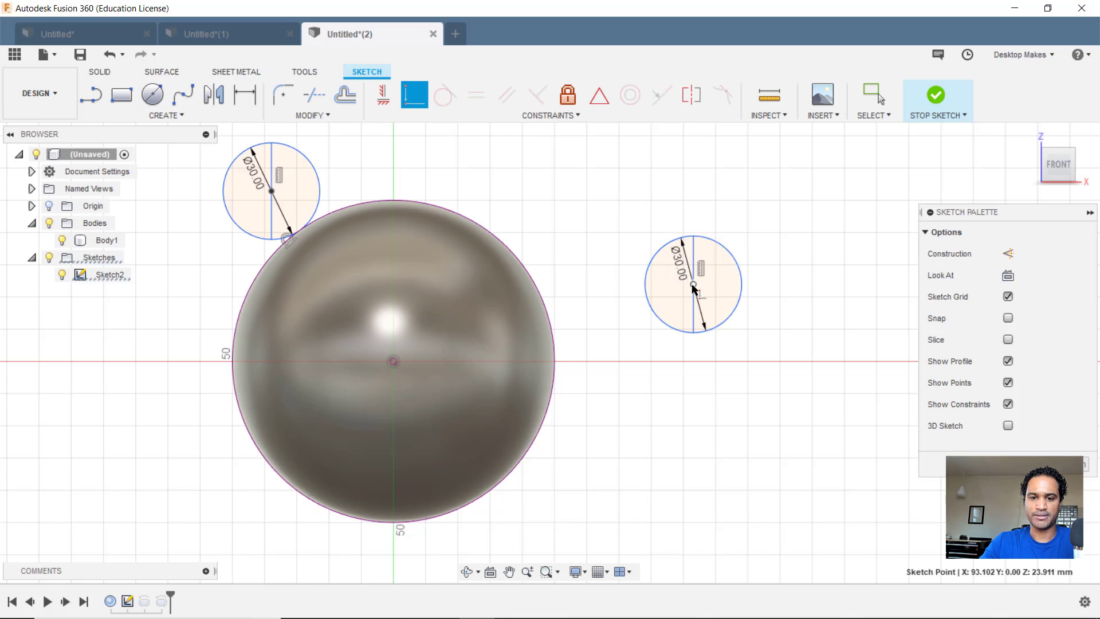
left_click(551, 325)
key("Escape")
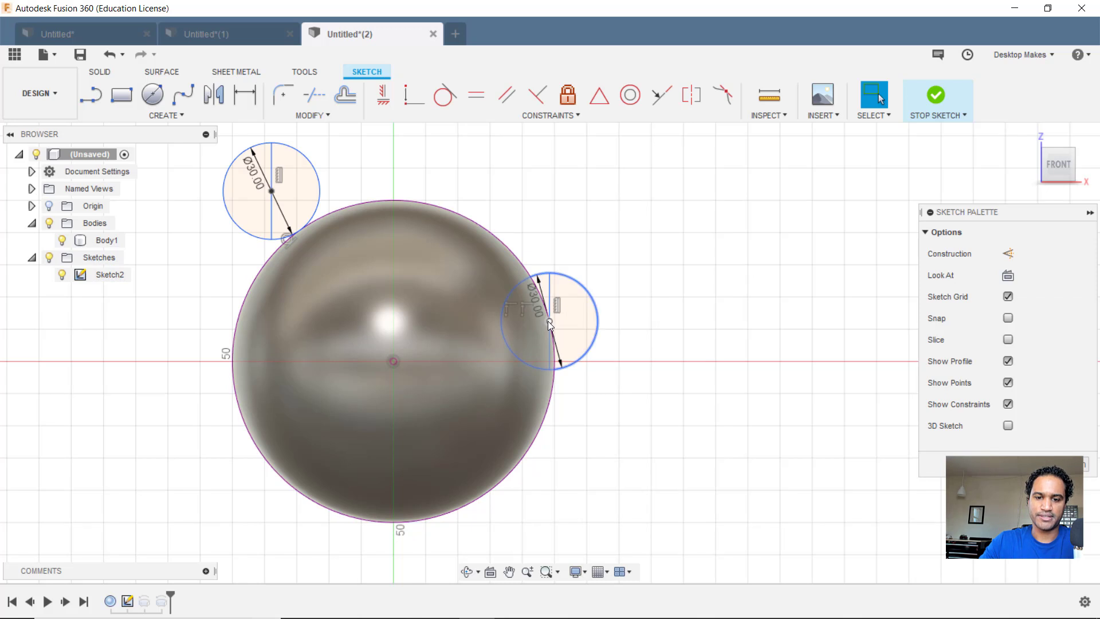
mouse_move(550, 321)
left_mouse_down()
mouse_move(507, 247)
mouse_move(548, 317)
mouse_move(548, 396)
mouse_move(515, 263)
mouse_move(400, 230)
mouse_move(466, 224)
mouse_move(551, 328)
left_mouse_up()
Hide the sphere bodies, finish Sketch2 to rebuild the spheres, and view the model at an angle.
left_click(49, 223)
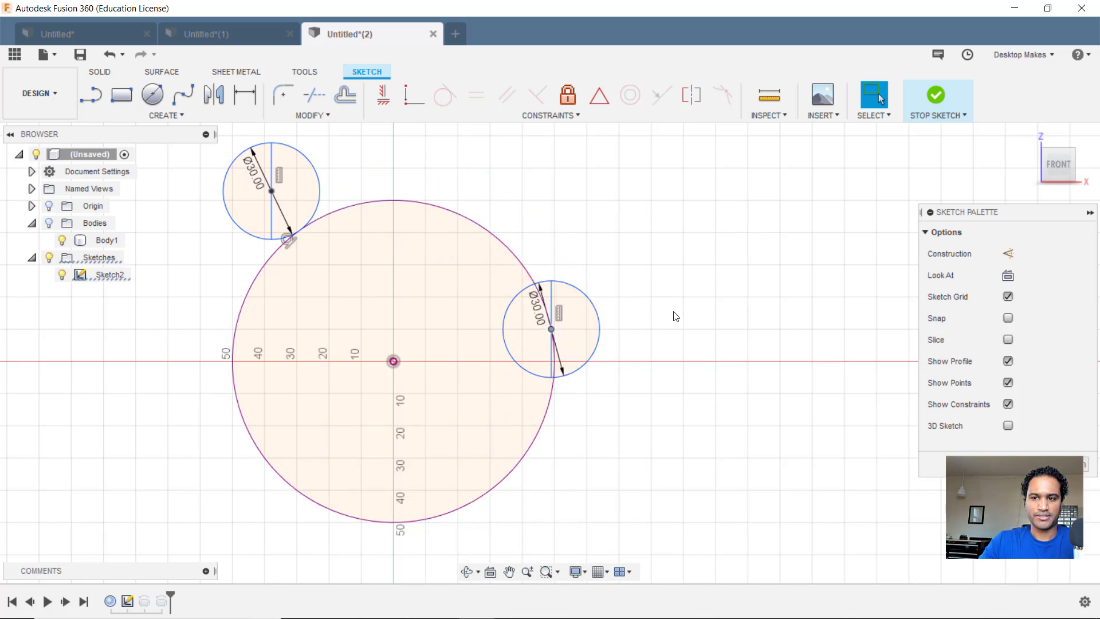
left_click(935, 95)
middle_click_drag(265, 319, 473, 355, "shift")
middle_click_drag(643, 335, 644, 254, "shift")
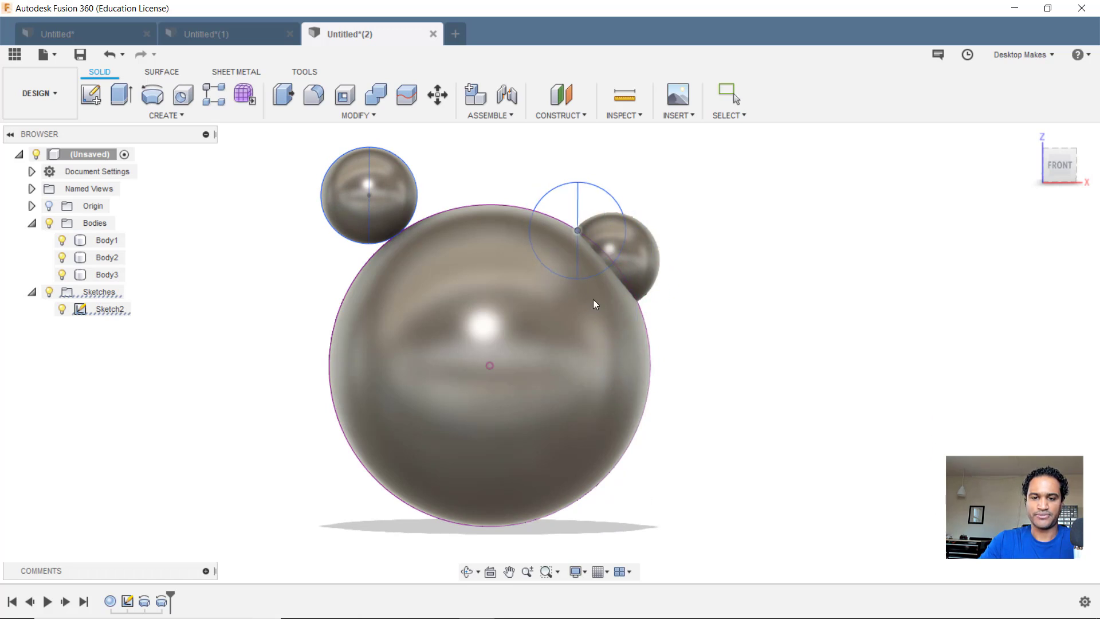
Combine with Cut: large sphere as target, right small sphere as tool body.
mouse_move(572, 245)
middle_mouse_down("shift")
mouse_move(572, 260)
mouse_move(664, 268)
mouse_move(658, 291)
middle_mouse_up("shift")
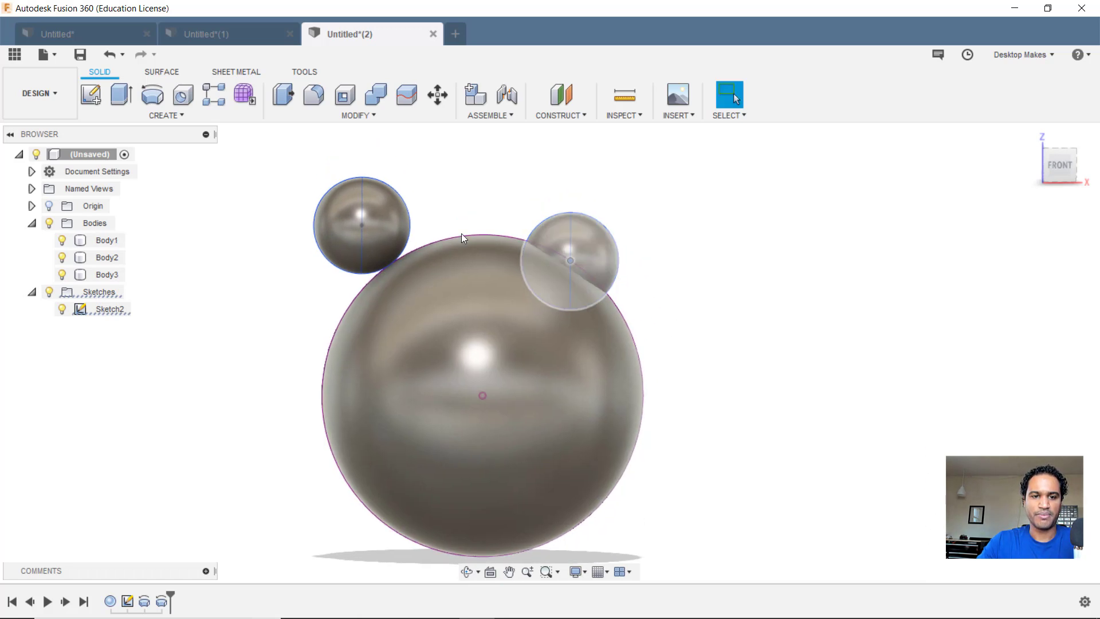
left_click(386, 118)
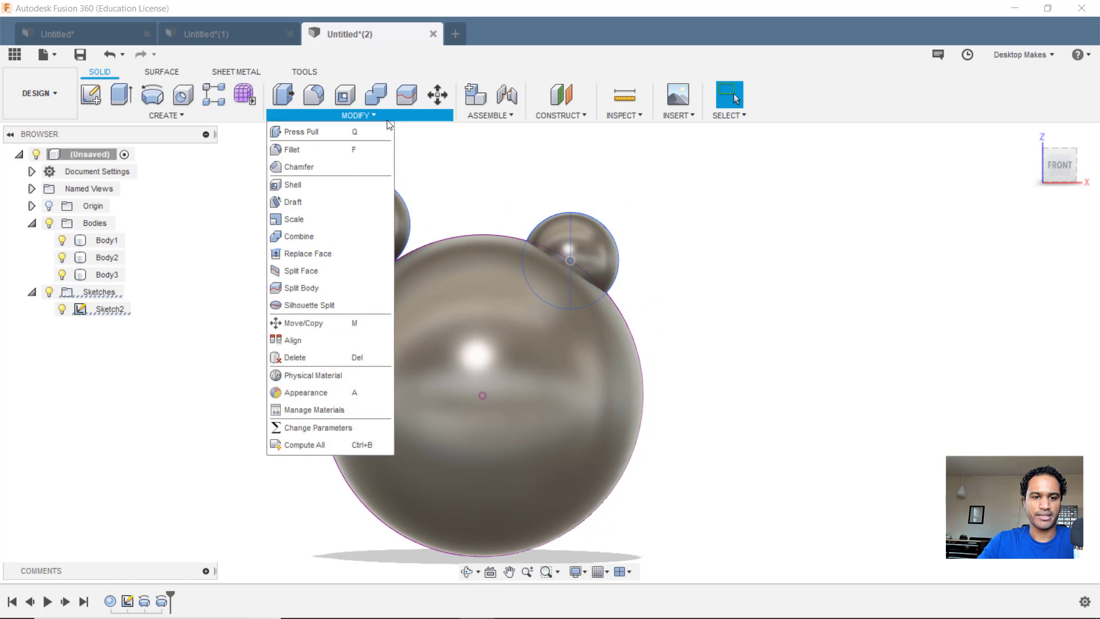
left_click(335, 239)
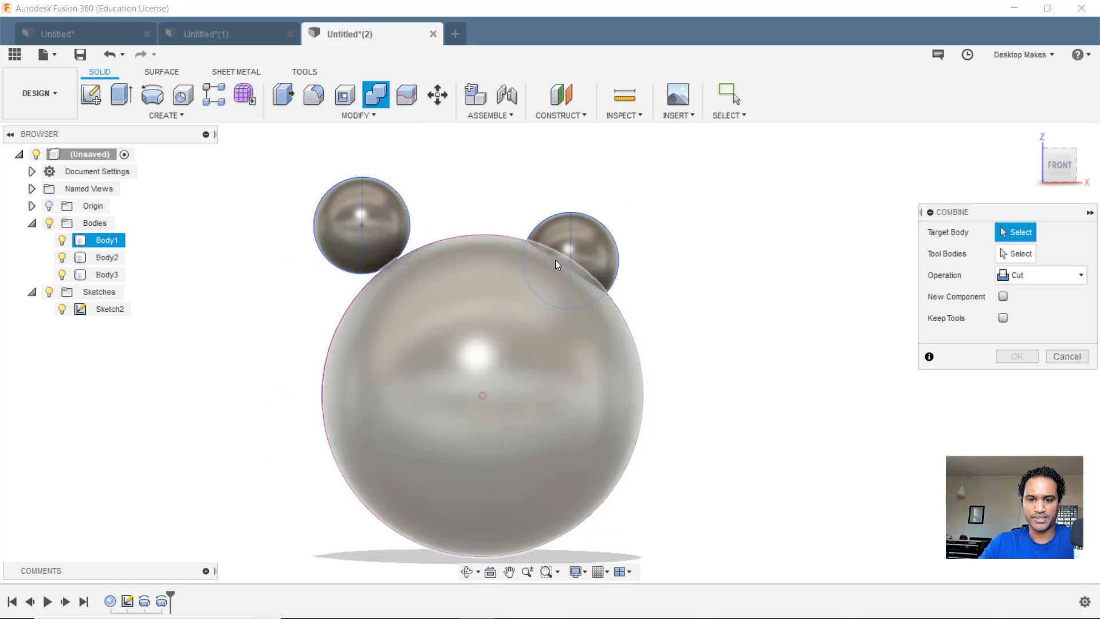
left_click(506, 413)
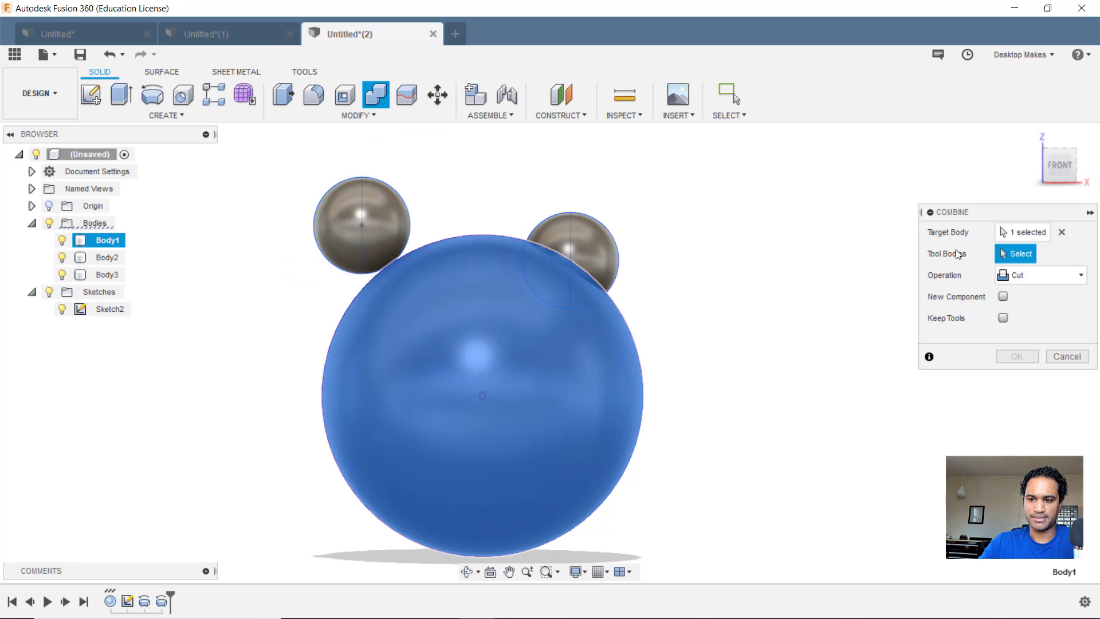
left_click(614, 255)
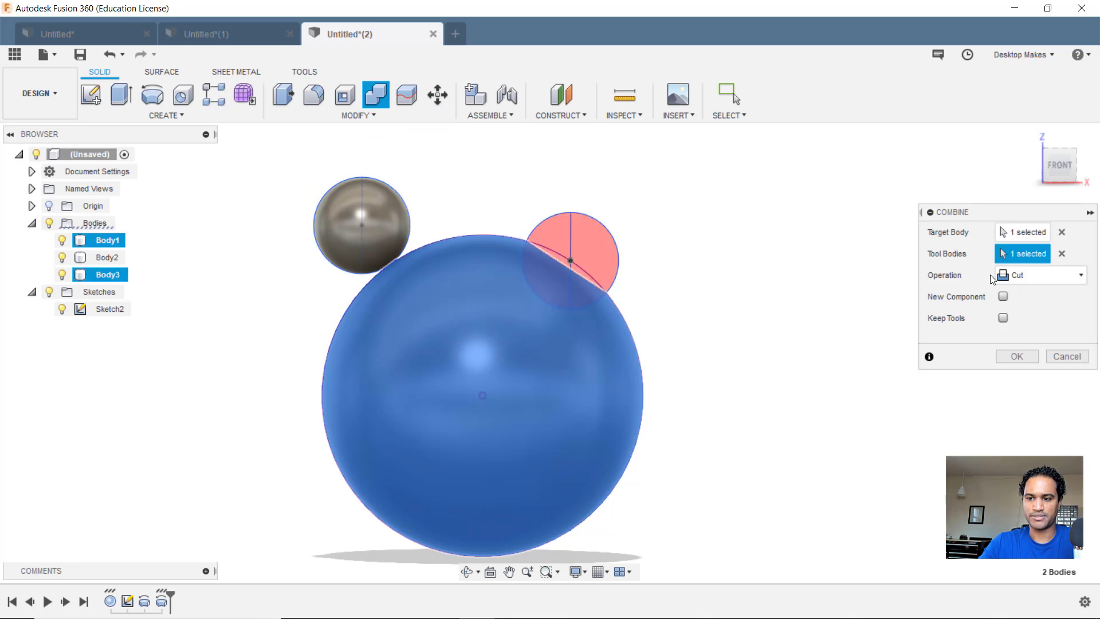
left_click(1015, 356)
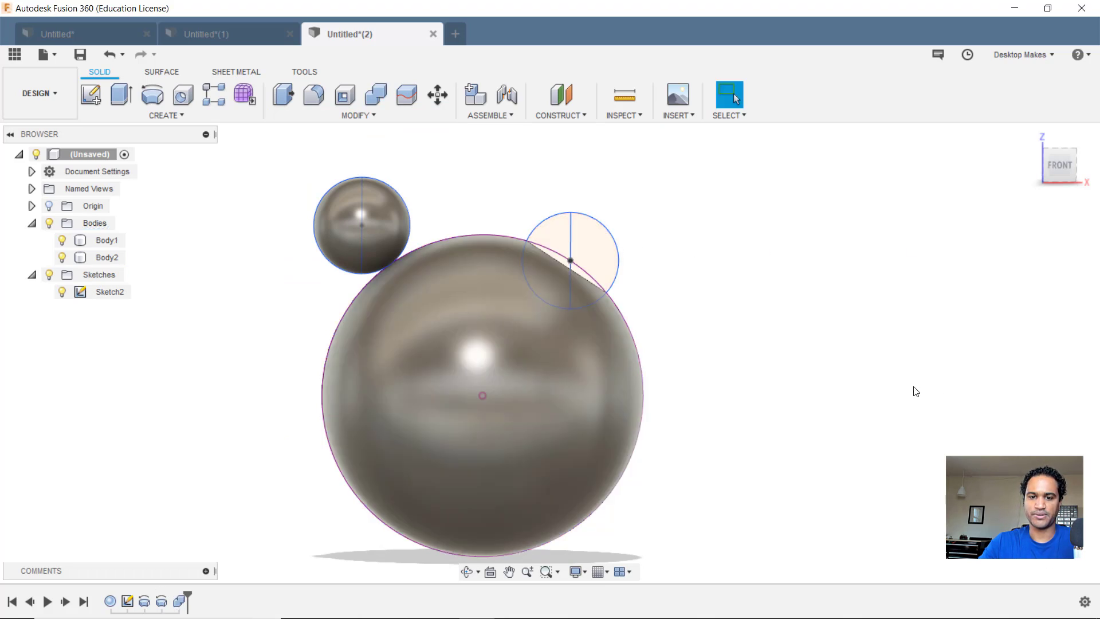
Orbit the large sphere until the spherical cut faces up, then return to Select.
middle_click_drag(875, 394, 648, 381, "shift")
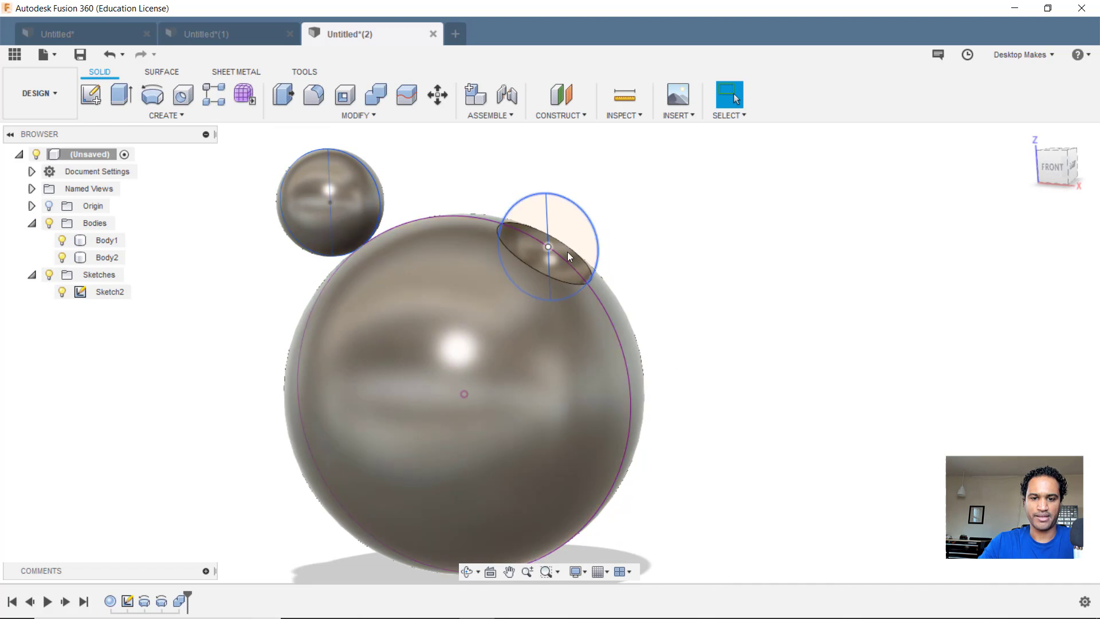
middle_click_drag(601, 333, 607, 300, "shift")
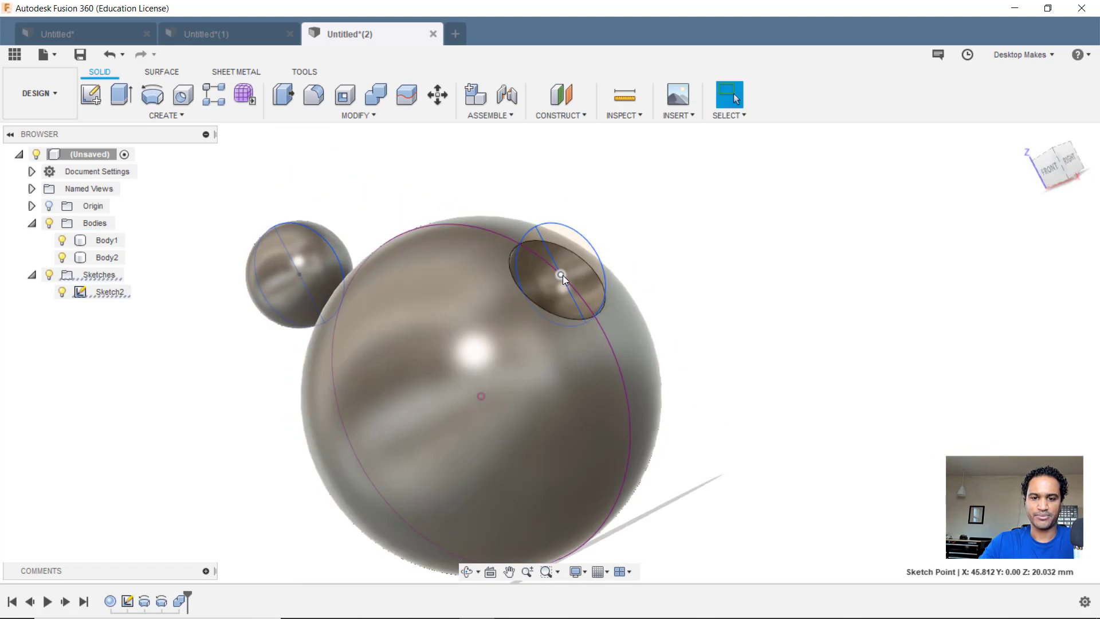
left_click(471, 257)
middle_click_drag(471, 258, 737, 493, "shift")
left_click(733, 94)
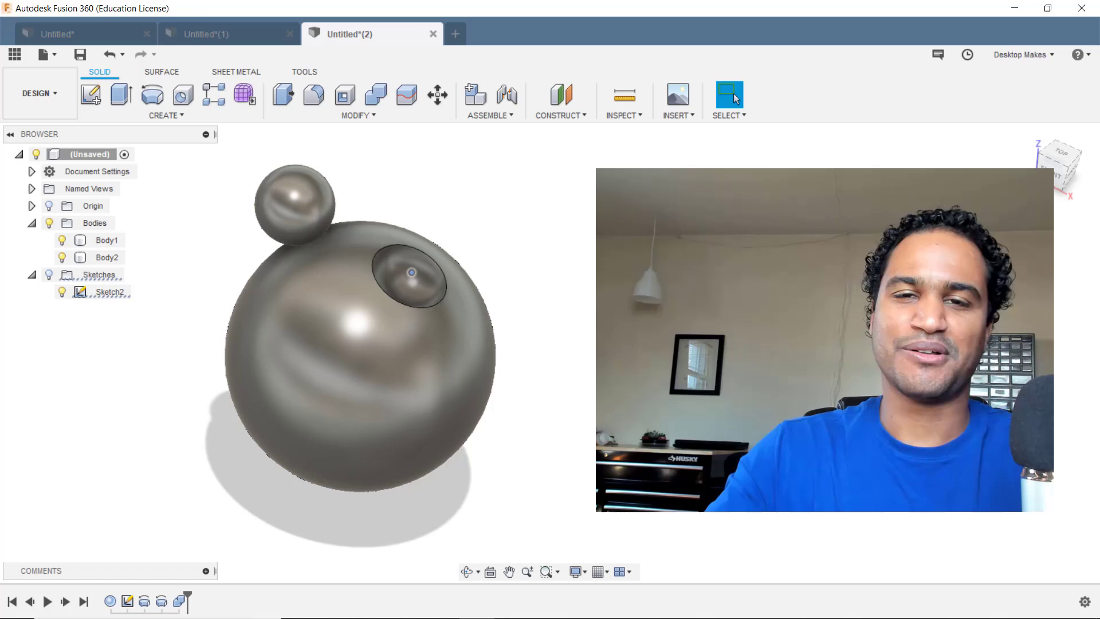